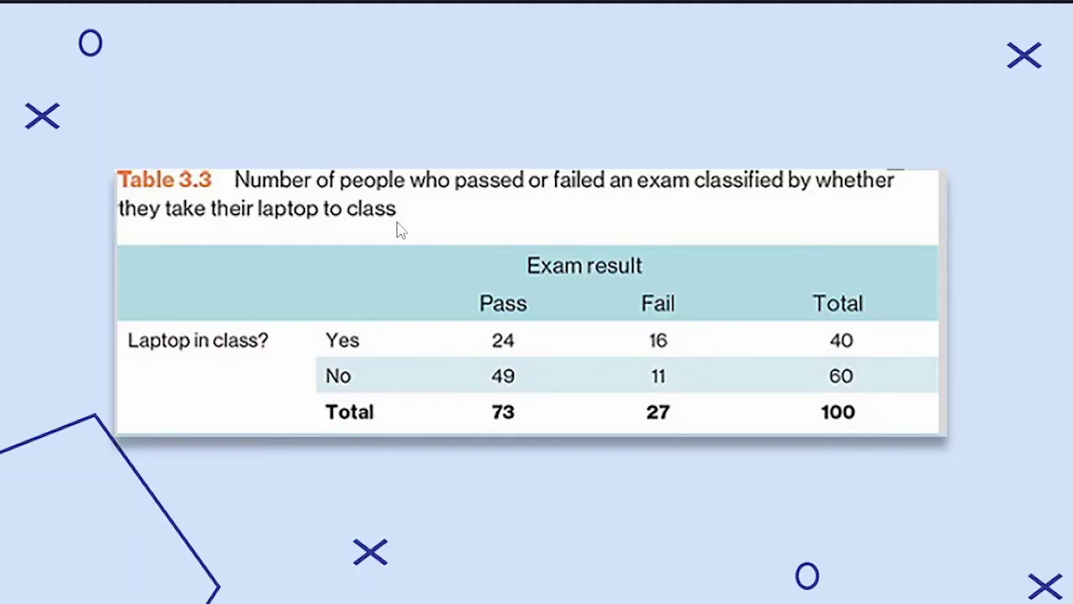
pyautogui.rightClick(382, 182)
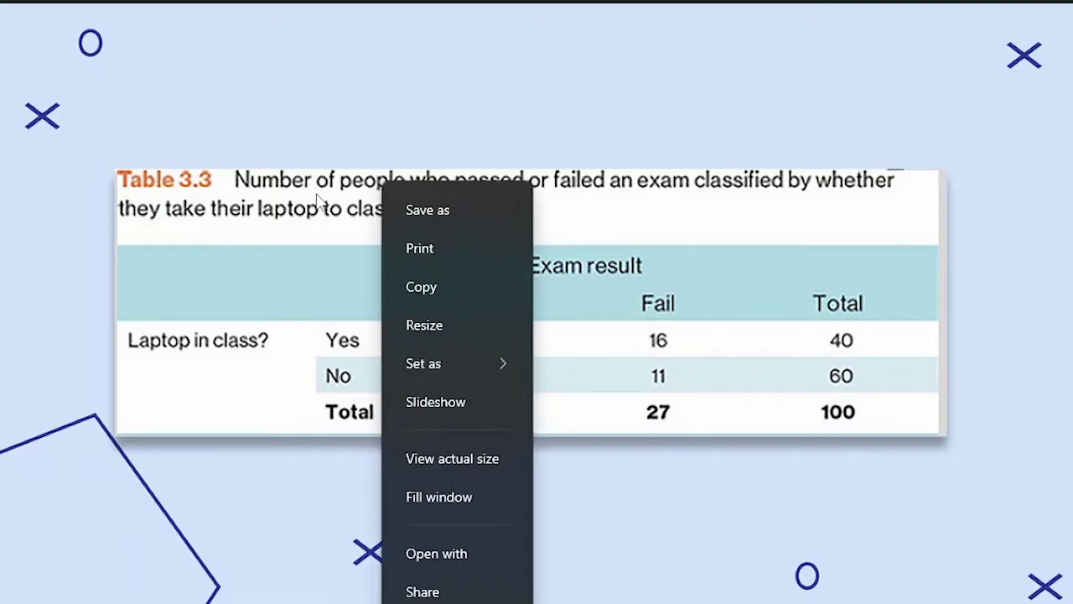
pyautogui.click(316, 199)
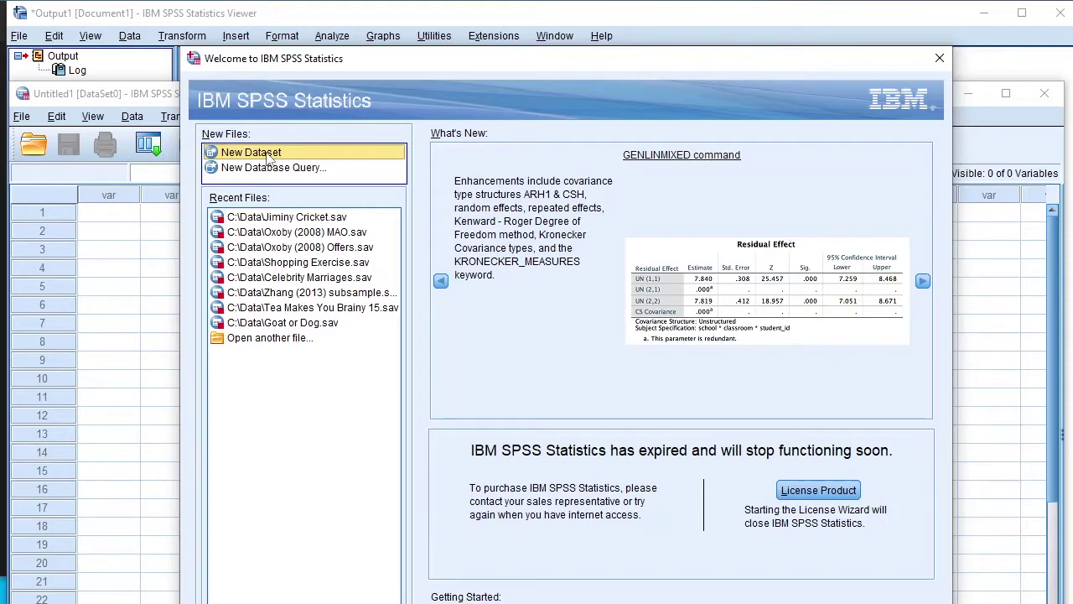
# Create a new empty dataset and minimize the output viewer so the maximized Data Editor is in front
pyautogui.press('Return')
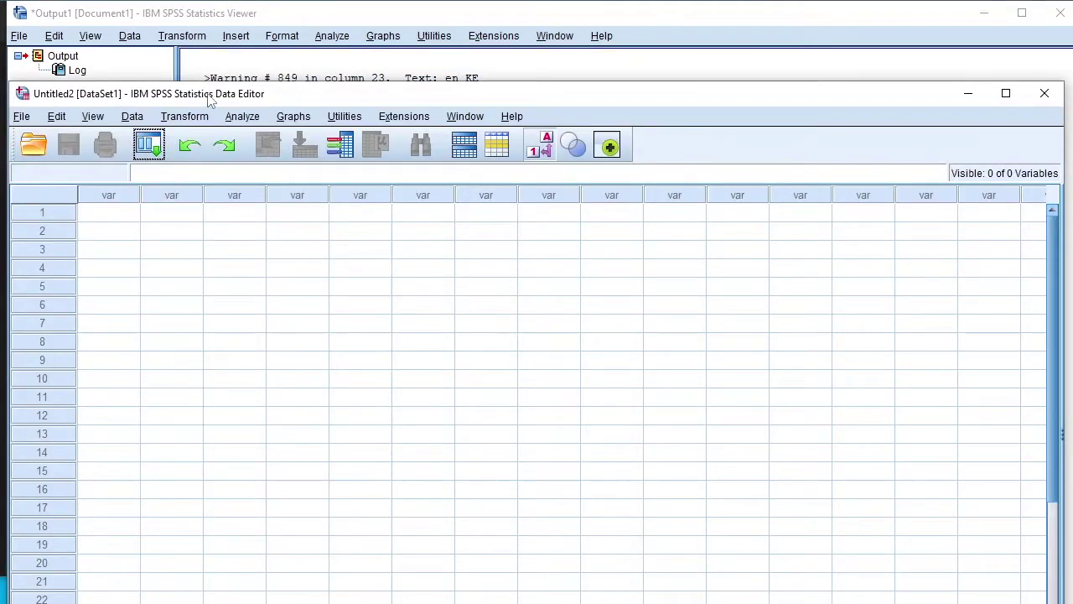
pyautogui.click(336, 14)
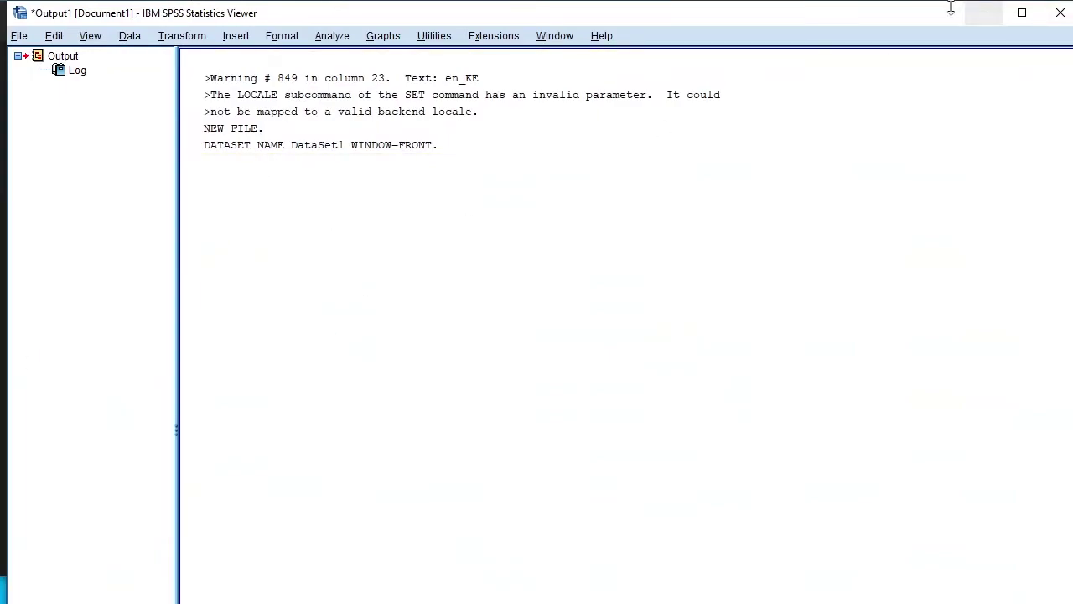
pyautogui.click(980, 13)
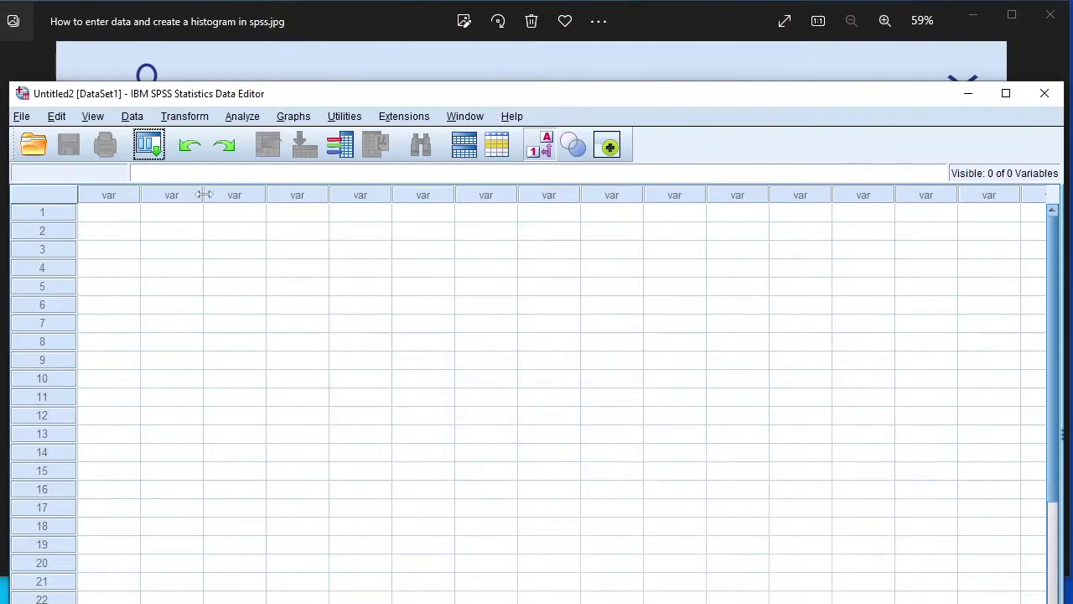
pyautogui.doubleClick(223, 98)
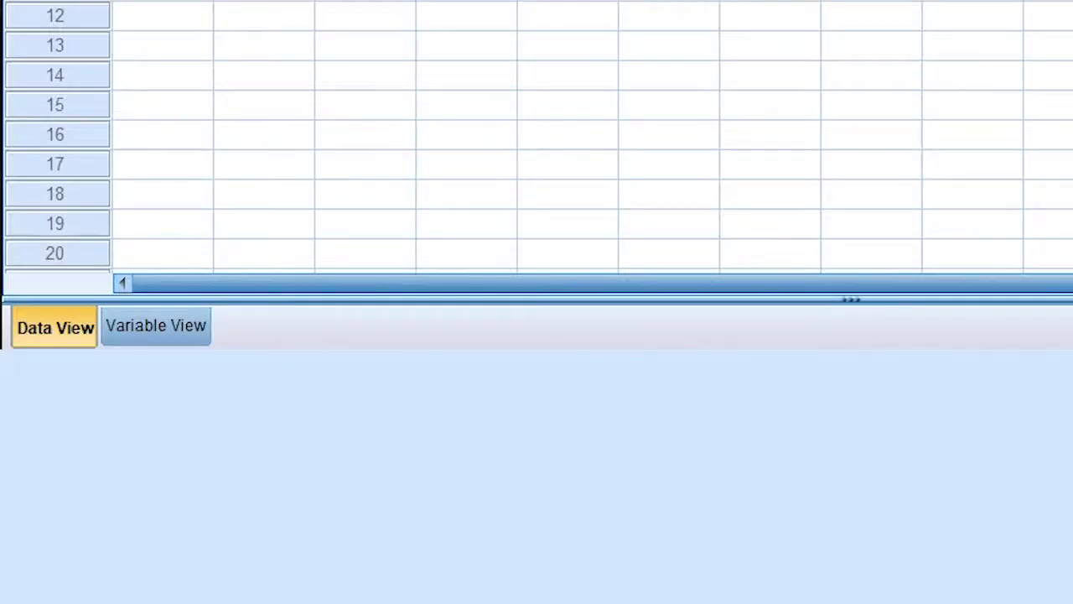
# Switch to the variable definitions and name the first variable Laptop_to_class
pyautogui.click(149, 328)
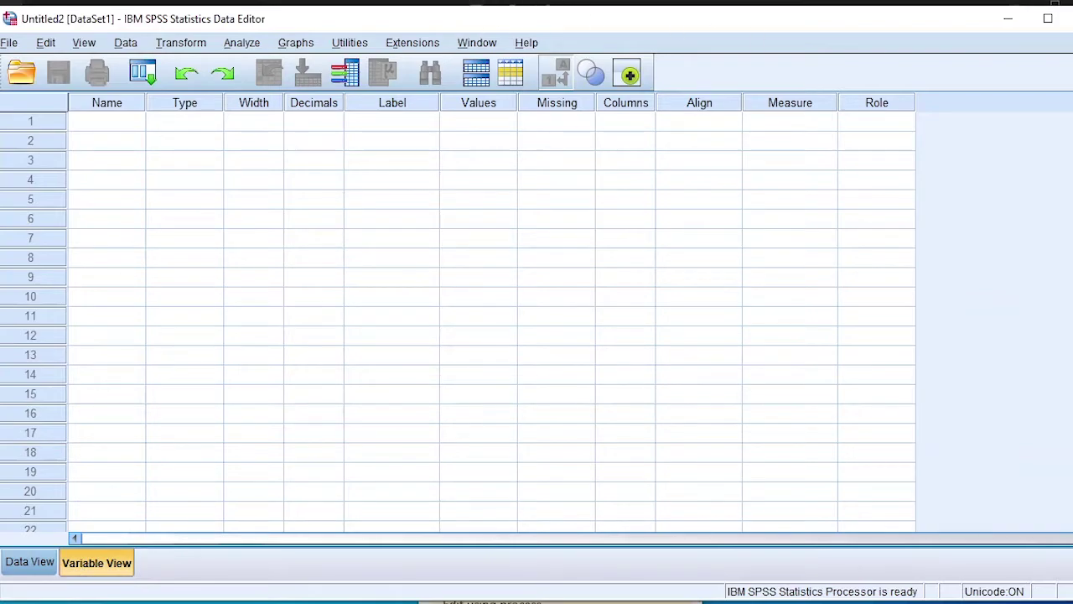
pyautogui.click(994, 25)
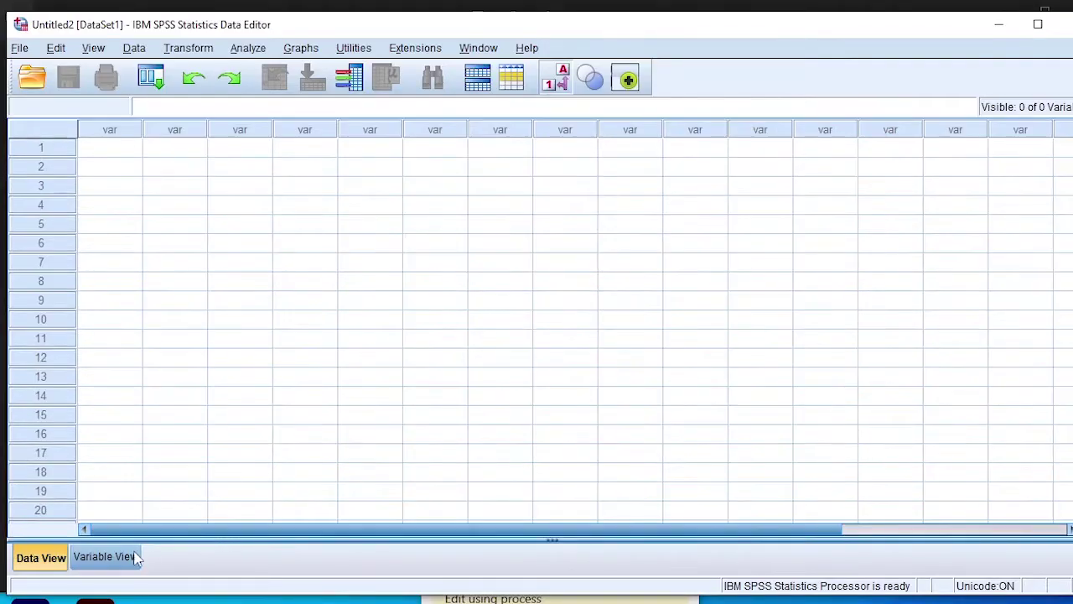
pyautogui.doubleClick(123, 123)
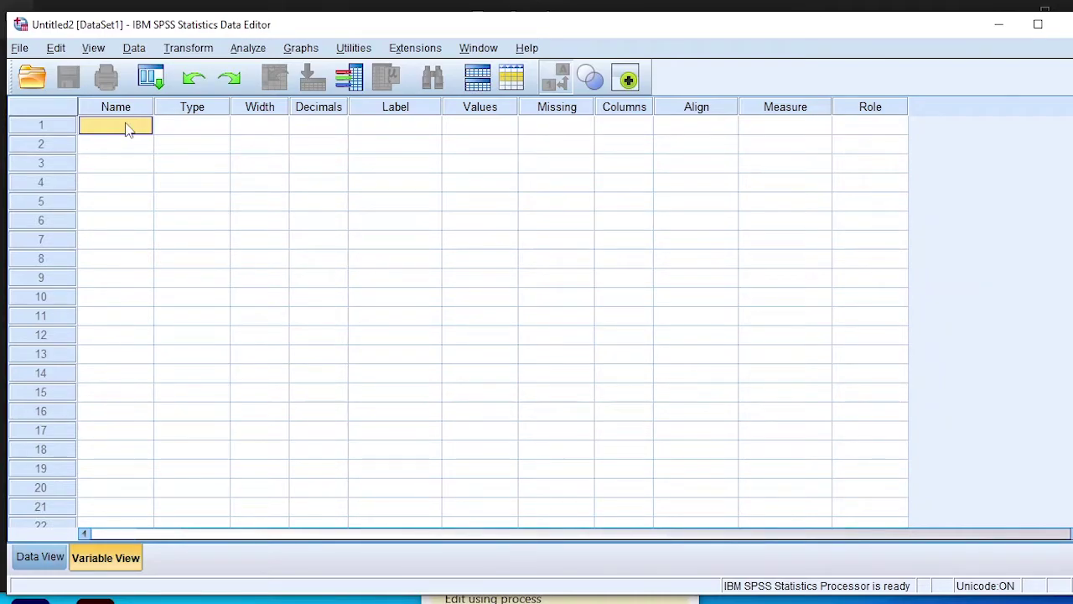
pyautogui.write('Laptop_to')
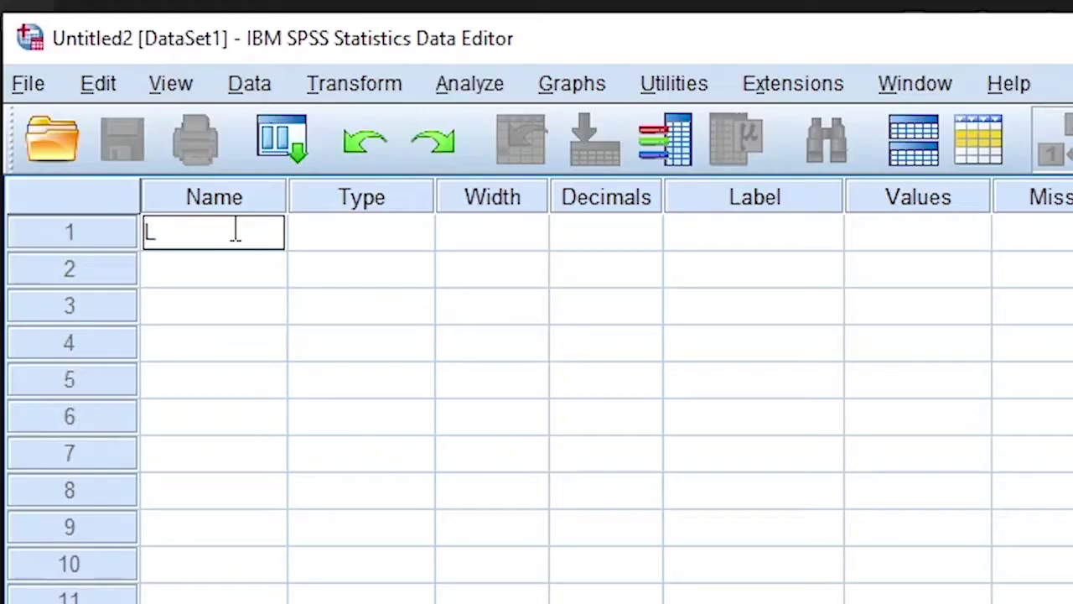
pyautogui.write('_class')
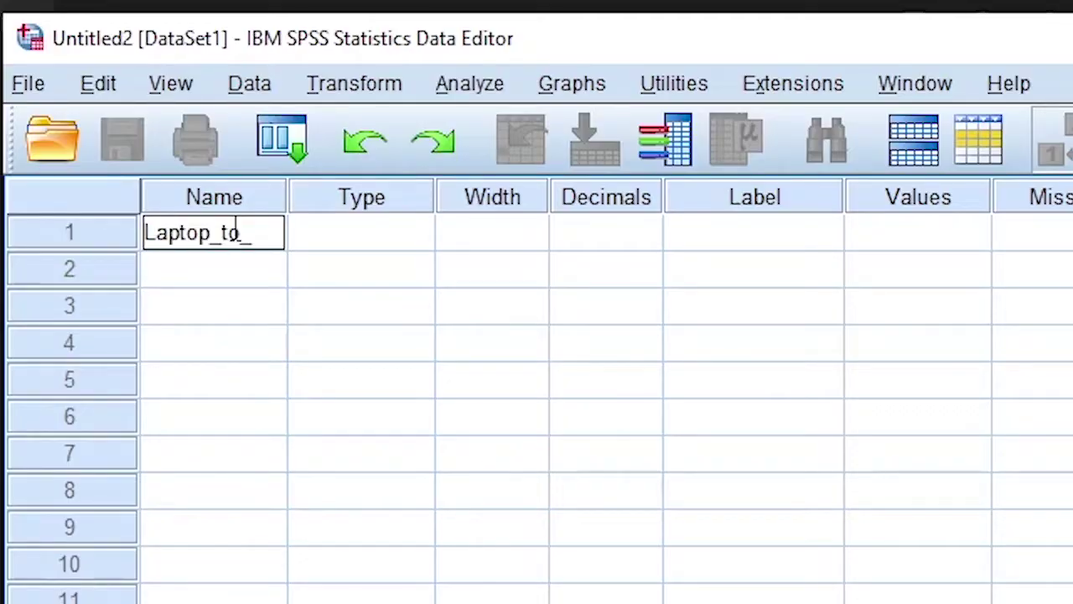
pyautogui.press('Return')
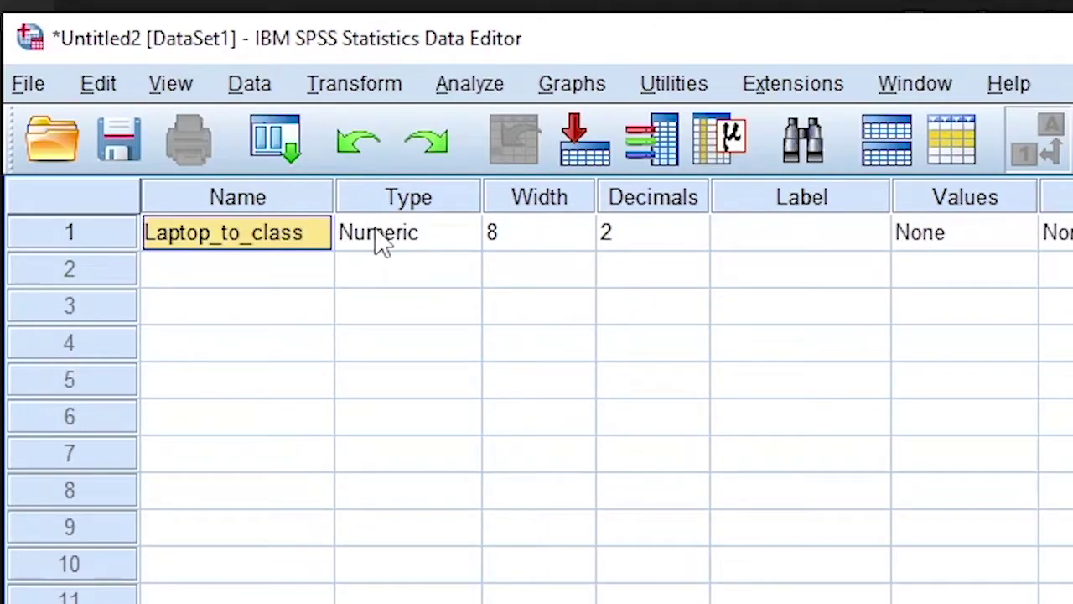
# Set the number of decimals for the Laptop_to_class variable to 0
pyautogui.click(377, 240)
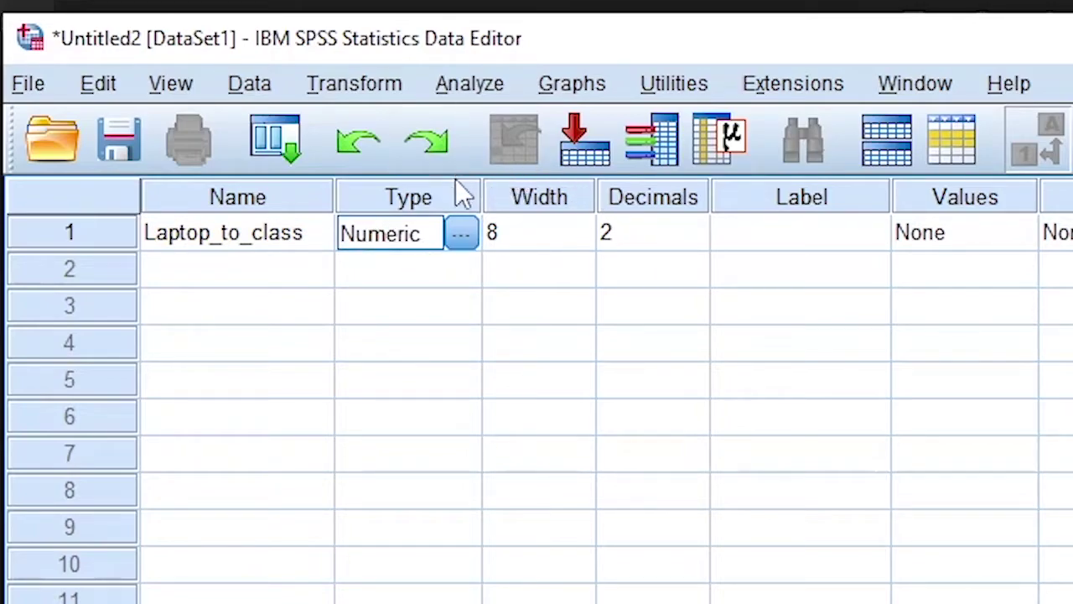
pyautogui.click(546, 201)
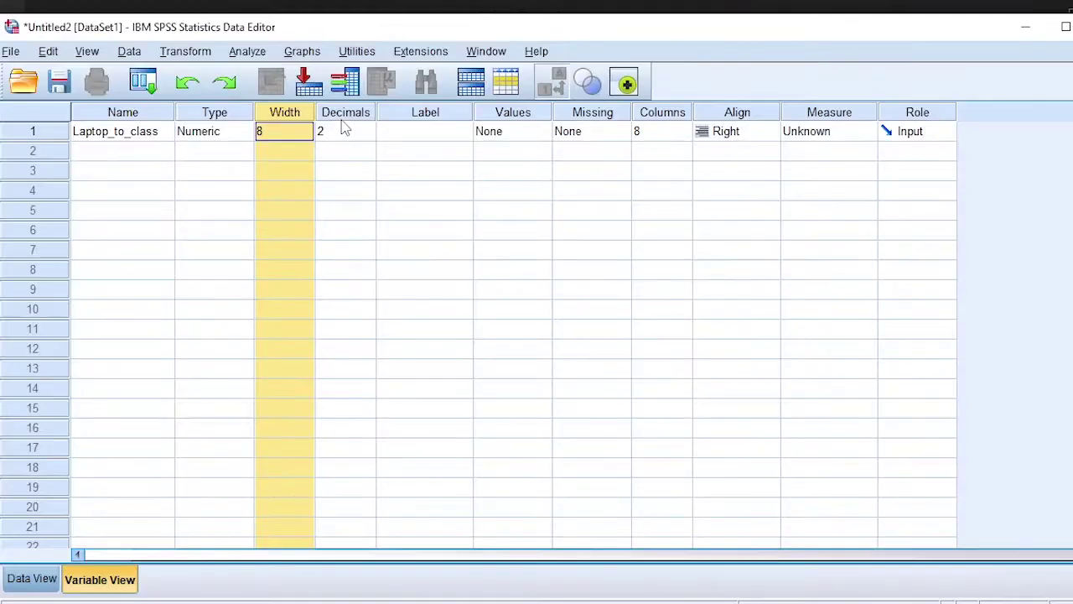
pyautogui.click(343, 130)
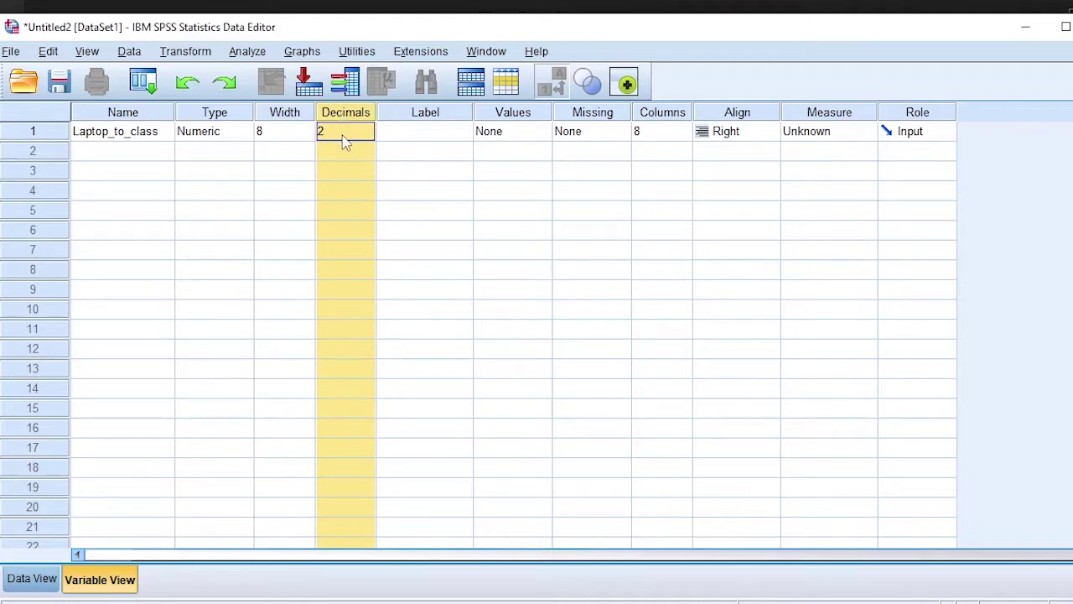
pyautogui.click(342, 132)
pyautogui.press('BackSpace')
pyautogui.write('0')
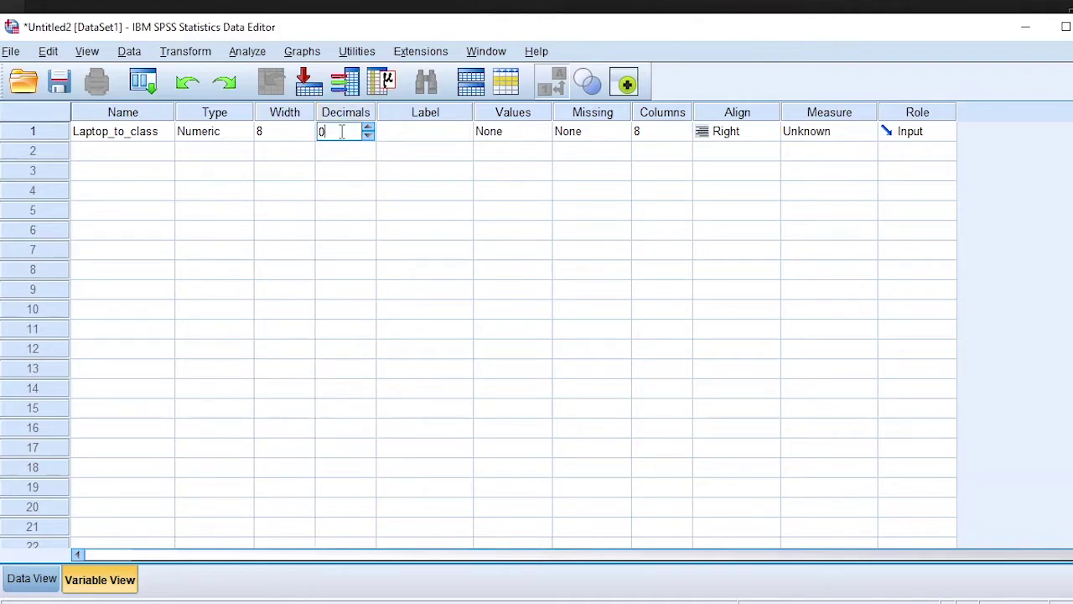
# Label Laptop_to_class as "individuals that answered Yes or No to taking laptop to class question" and narrow the label column again
pyautogui.click(413, 138)
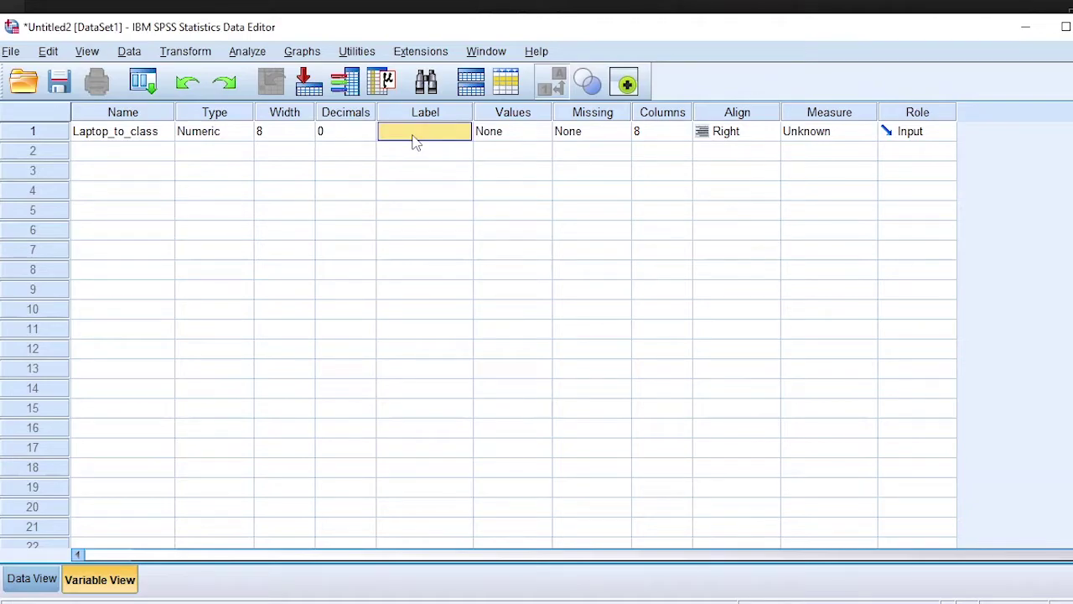
pyautogui.moveTo(473, 118); pyautogui.dragTo(582, 132)
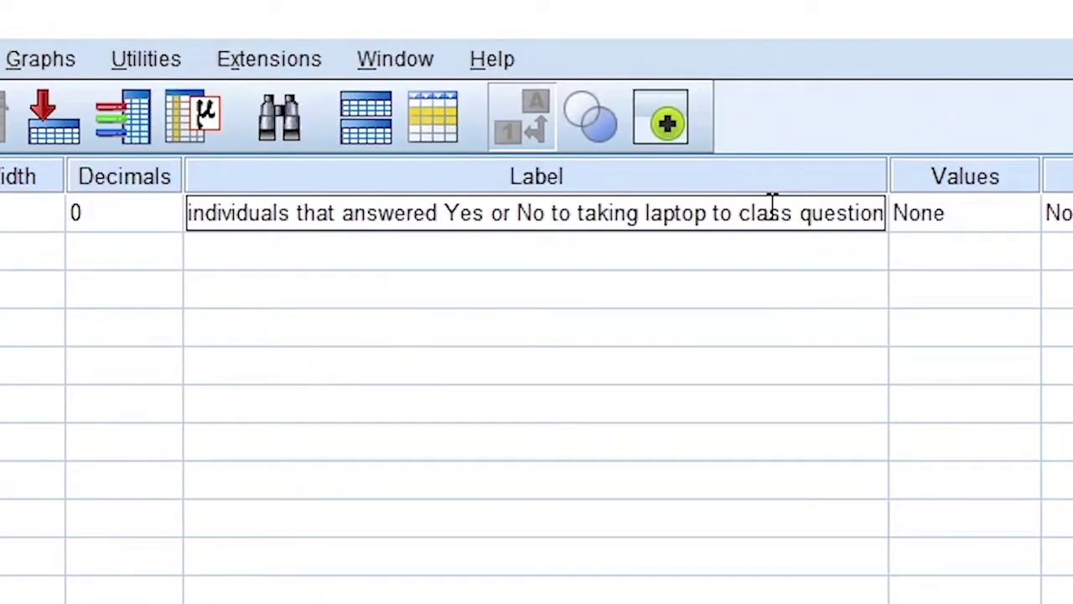
pyautogui.moveTo(884, 172); pyautogui.dragTo(443, 176)
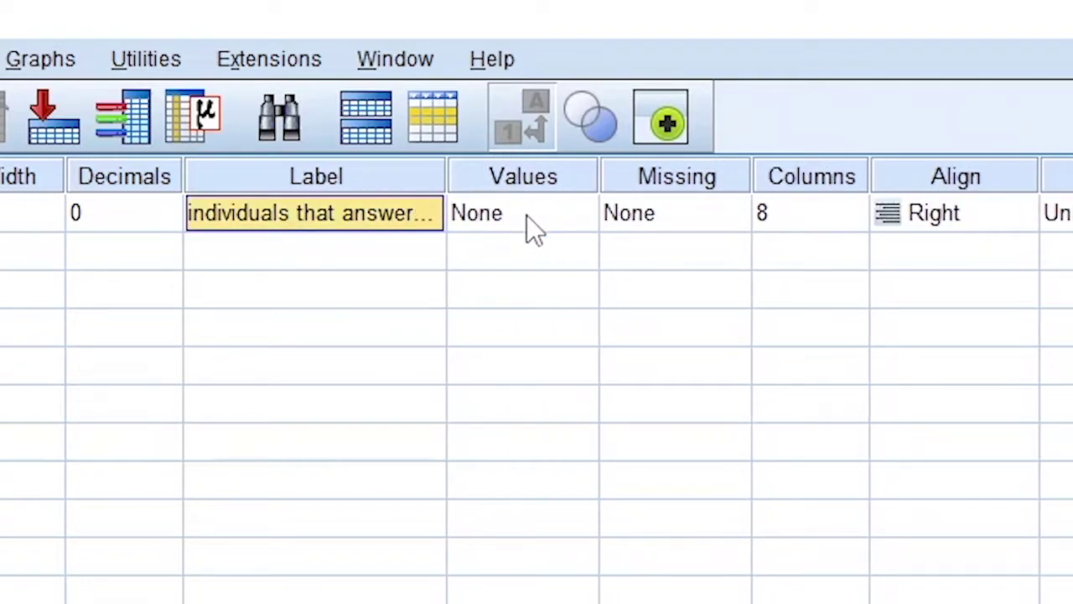
# Add the value label 1 = "Yes" to the Laptop_to_class variable
pyautogui.click(526, 214)
pyautogui.click(577, 218)
pyautogui.write('1')
pyautogui.click(318, 489)
pyautogui.write('y')
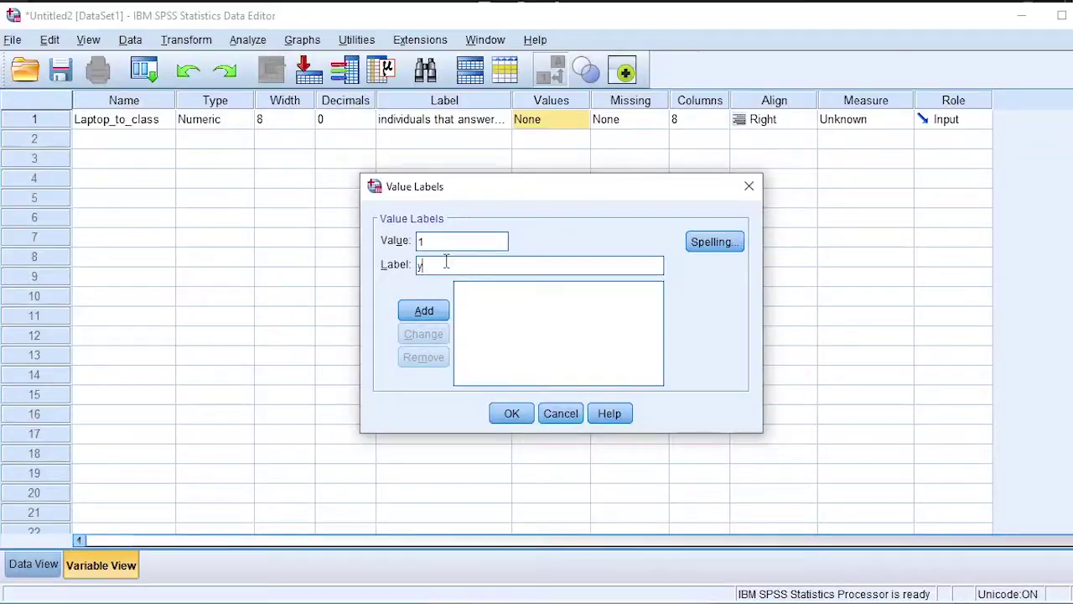
pyautogui.press('BackSpace')
pyautogui.write('Yes')
pyautogui.click(427, 310)
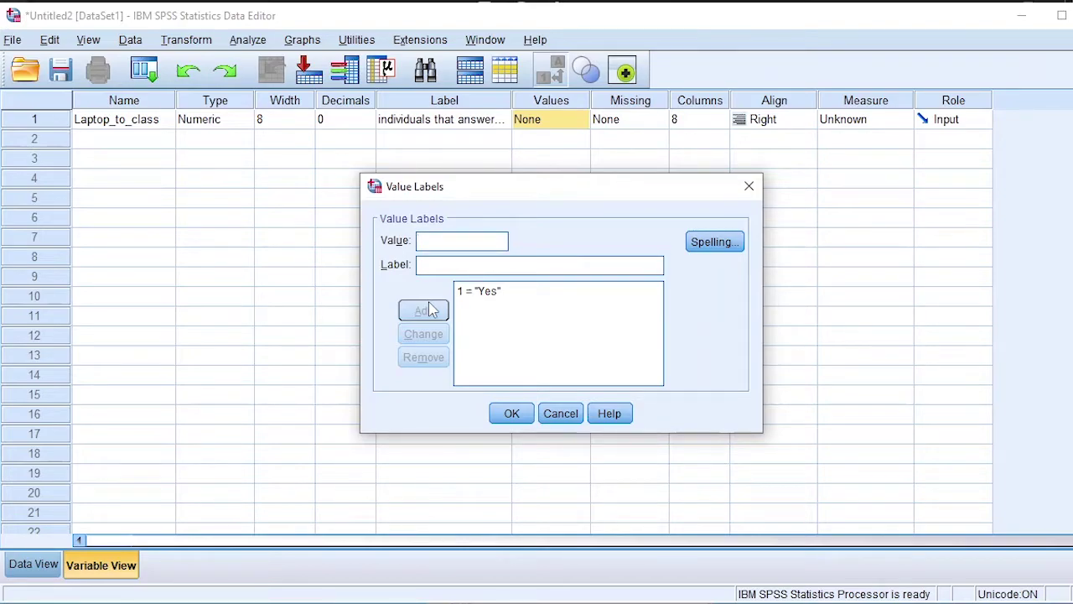
# Add the value label 2 = "No" and apply the value labels to Laptop_to_class
pyautogui.write('2')
pyautogui.click(469, 267)
pyautogui.write('No')
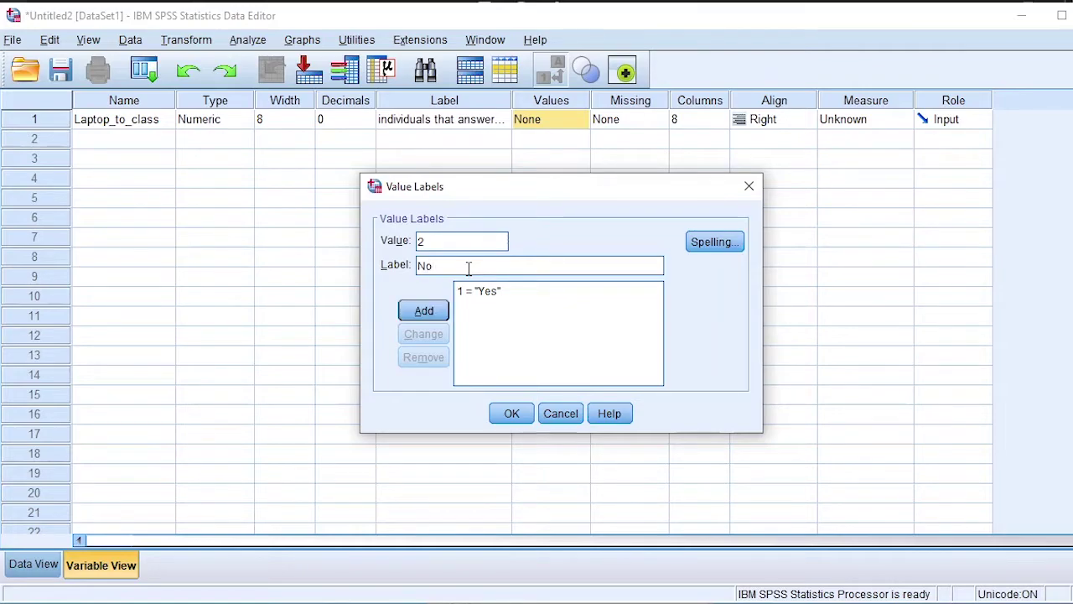
pyautogui.click(424, 310)
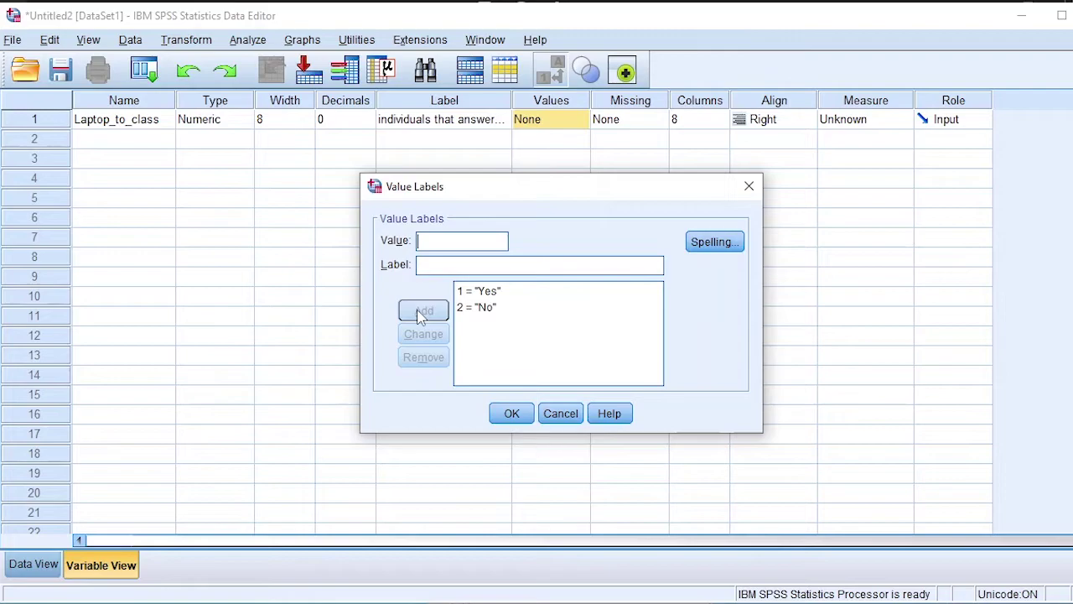
pyautogui.click(511, 414)
# Set the measurement level of Laptop_to_class to Nominal
pyautogui.click(639, 119)
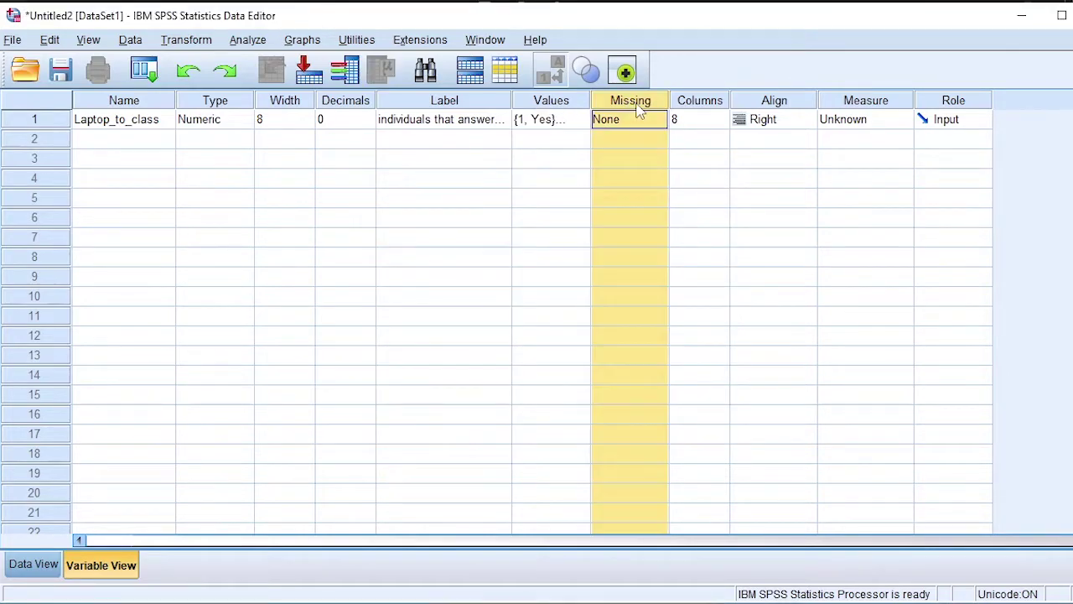
pyautogui.click(699, 118)
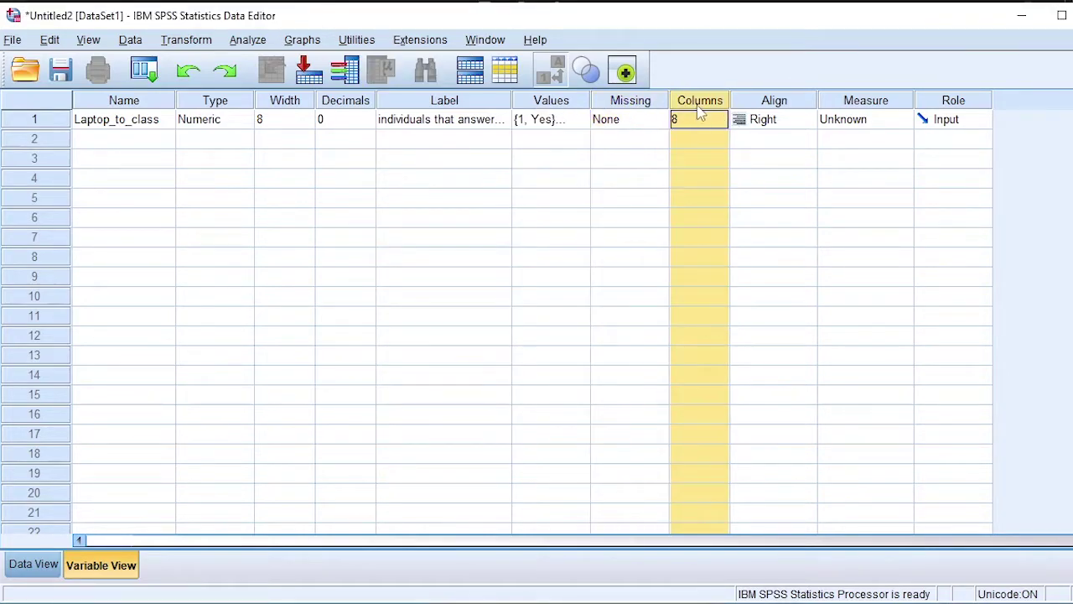
pyautogui.click(761, 118)
pyautogui.click(862, 119)
pyautogui.click(903, 119)
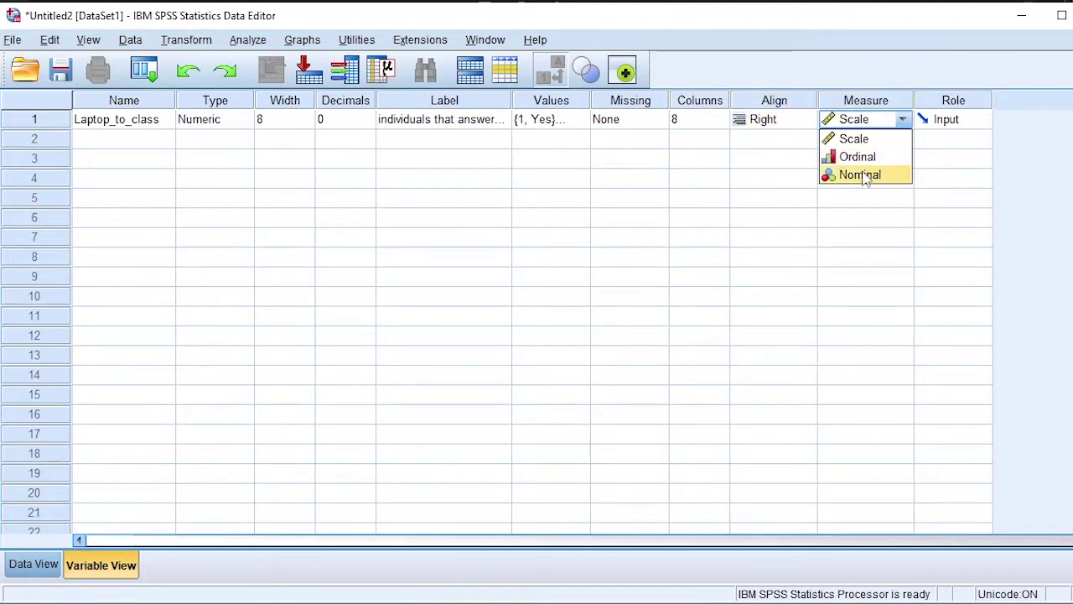
pyautogui.click(851, 174)
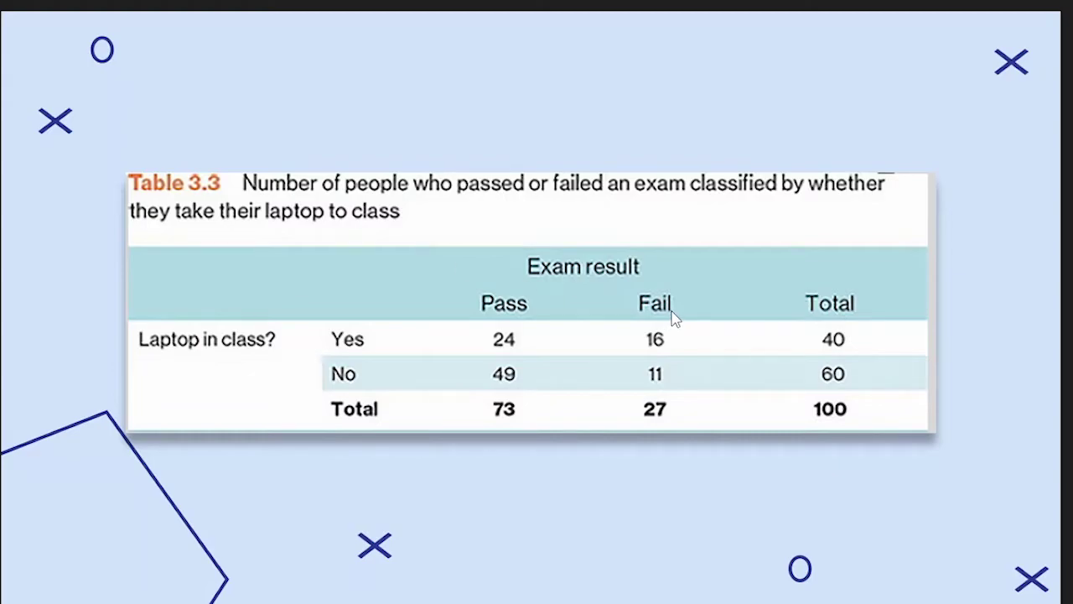
# Add a second variable named Pass in row 2 and set its decimals to 0
pyautogui.click(118, 159)
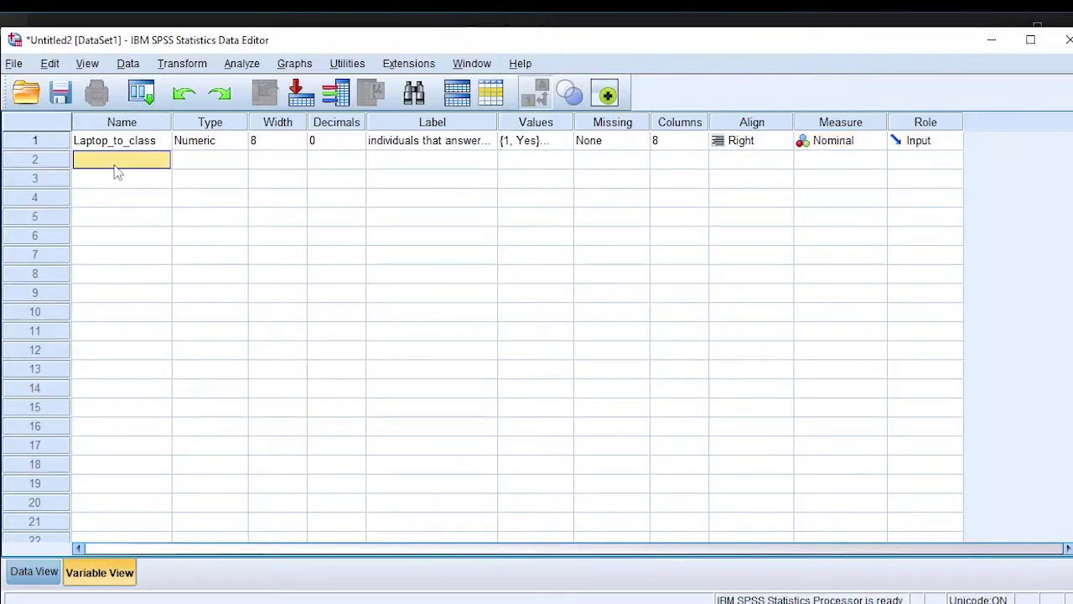
pyautogui.write('Pass')
pyautogui.click(197, 161)
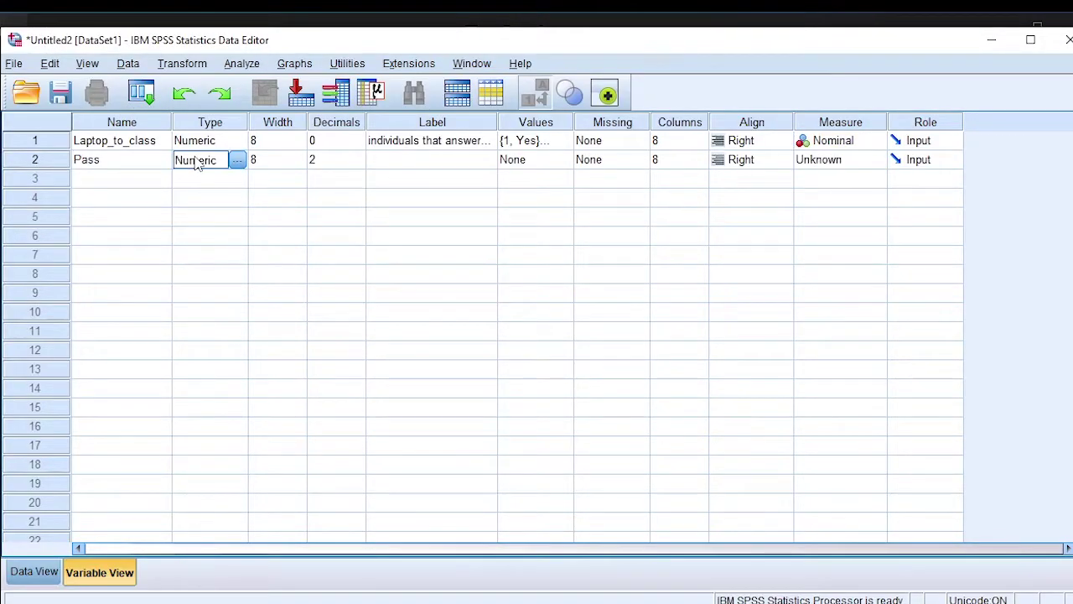
pyautogui.click(278, 123)
pyautogui.click(335, 123)
pyautogui.click(334, 159)
pyautogui.press('BackSpace')
pyautogui.write('0')
# Check the exam results table image, then label the Pass variable "Individuals who passed an exam"
pyautogui.click(374, 164)
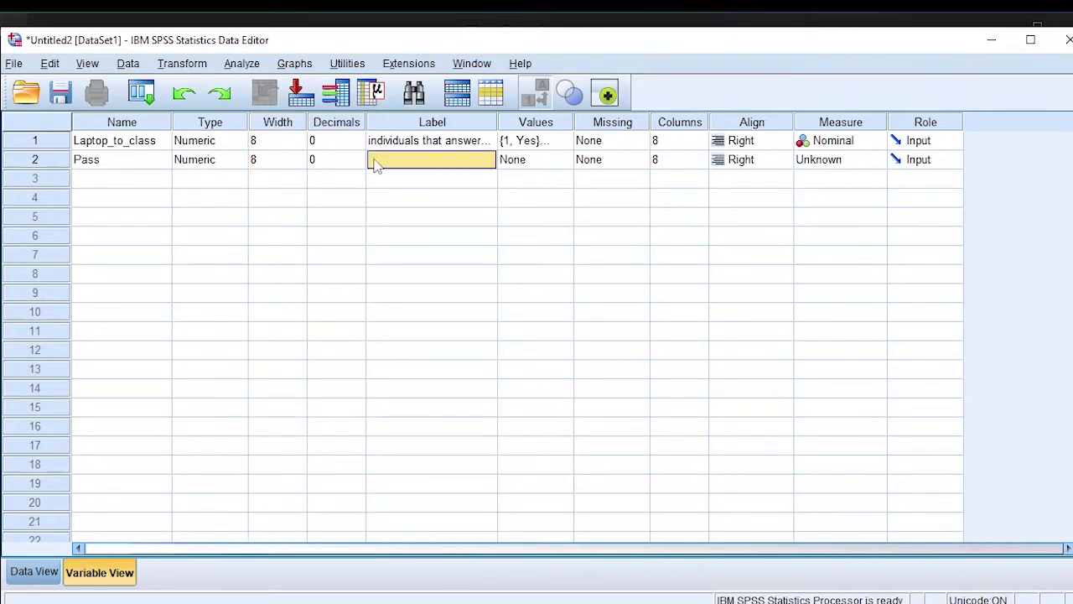
pyautogui.click(991, 39)
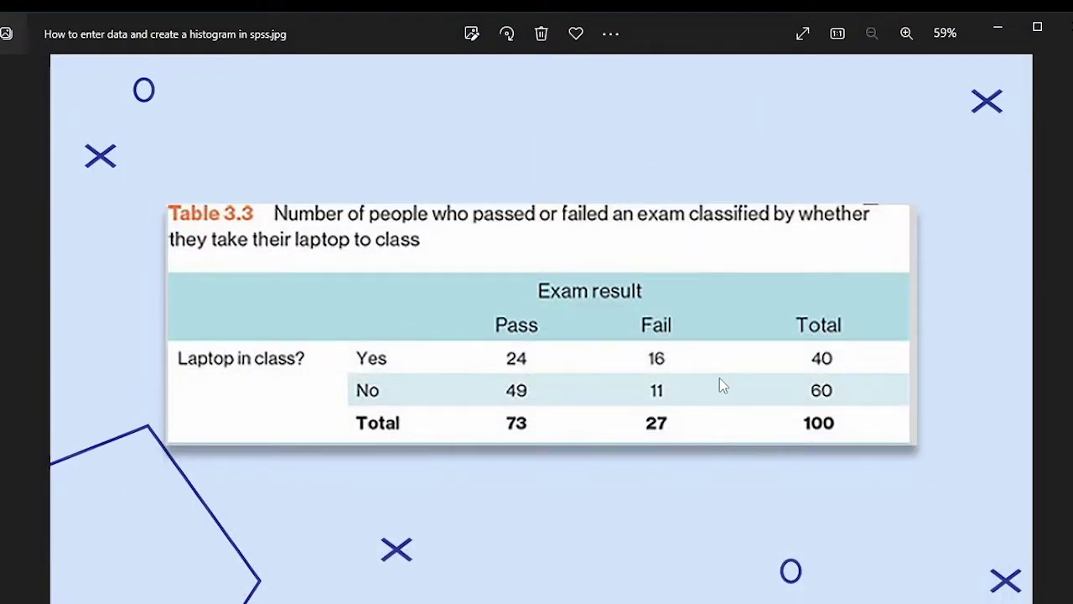
pyautogui.hotkey('alt', 'Tab')
pyautogui.click(547, 164)
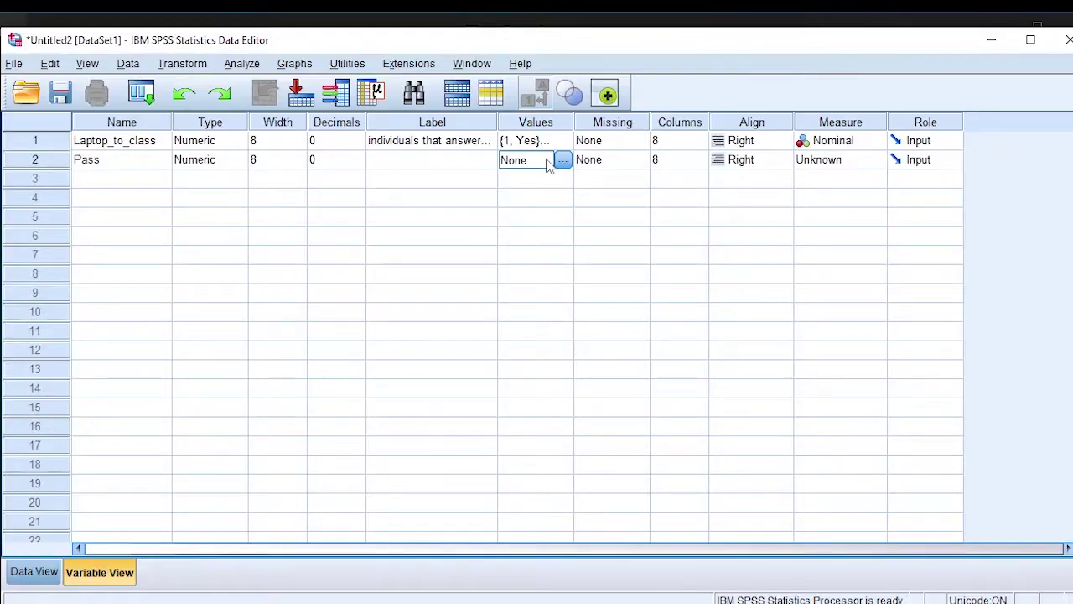
pyautogui.click(457, 161)
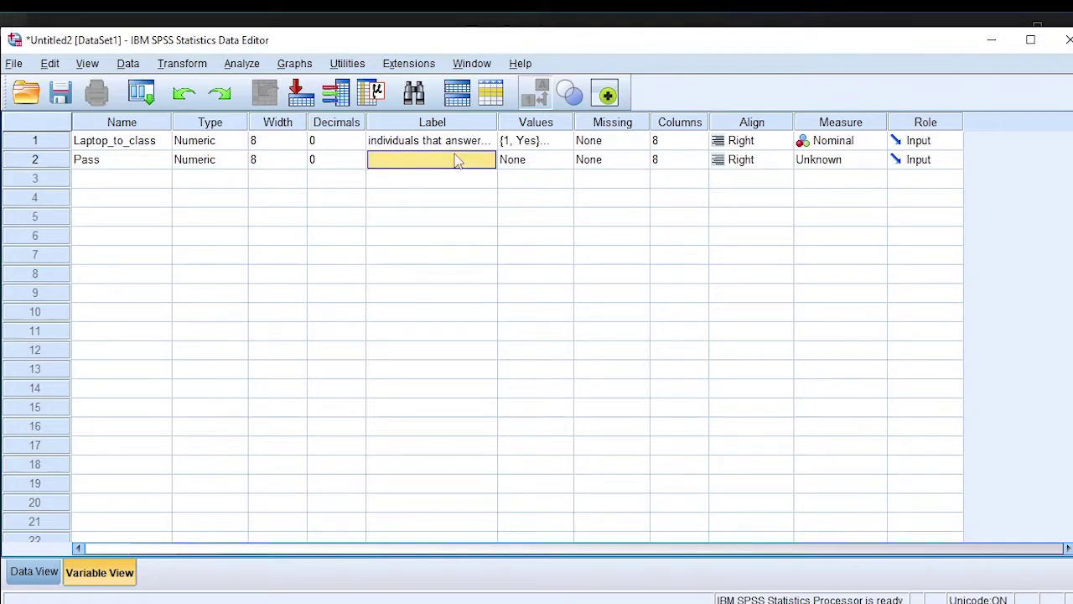
pyautogui.click(432, 126)
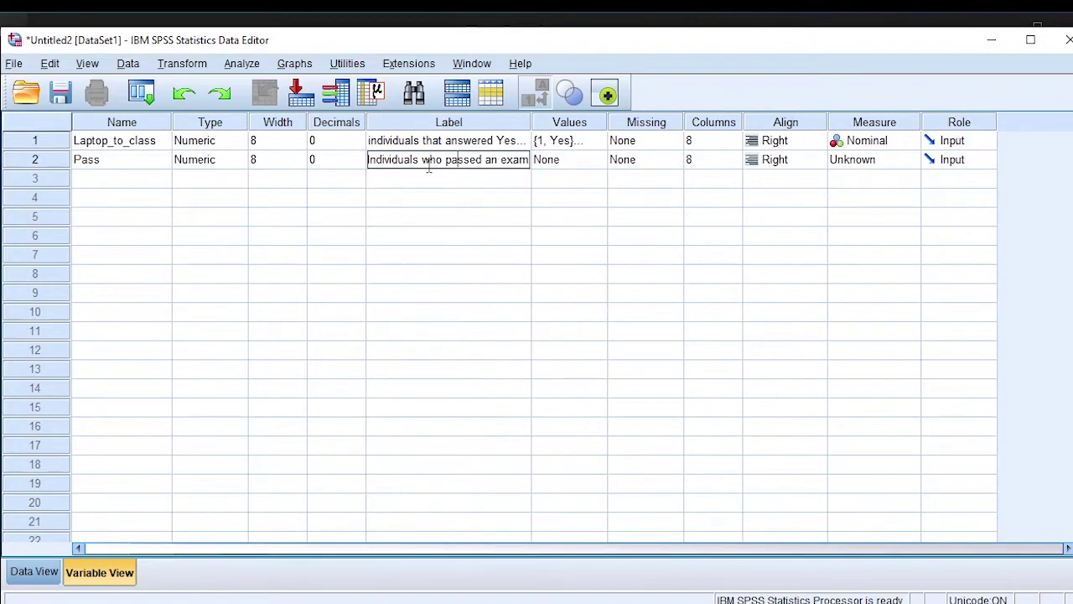
pyautogui.press('Home')
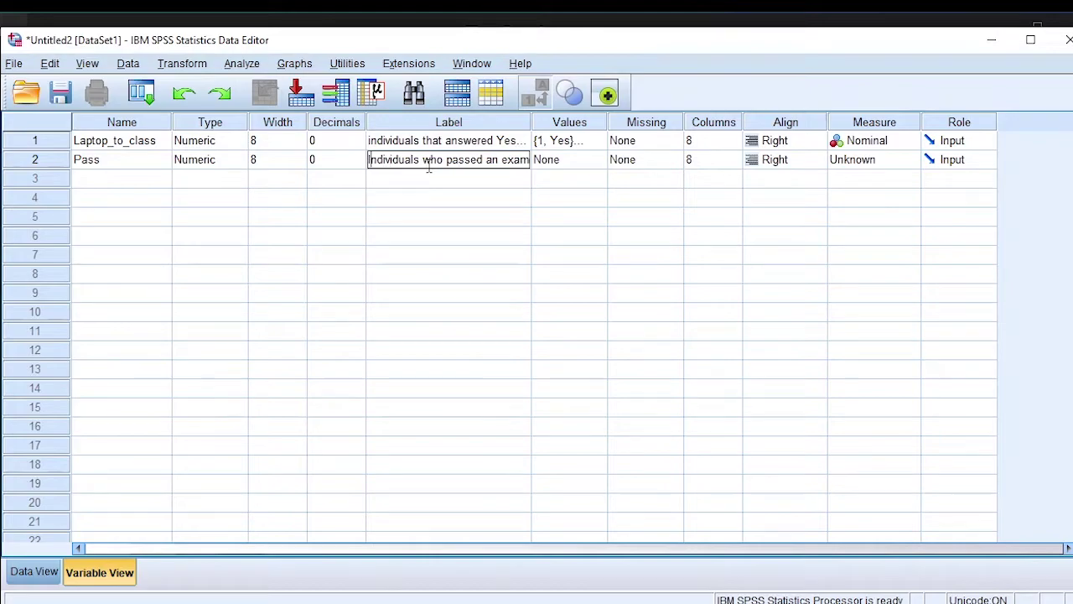
# Review the remaining attributes of the Pass variable and set its measurement level to Scale
pyautogui.click(575, 124)
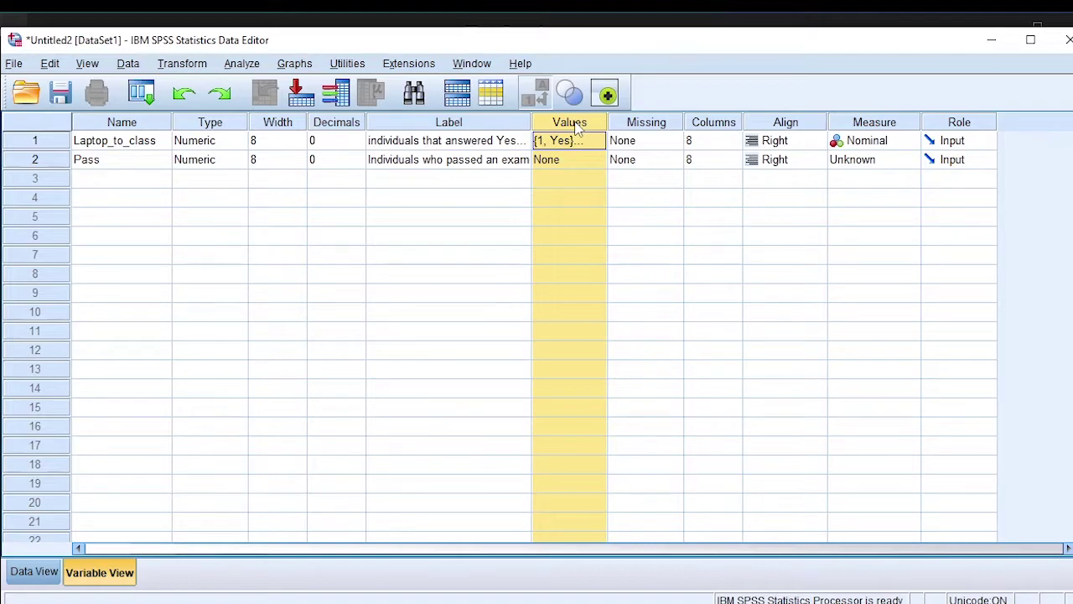
pyautogui.click(627, 126)
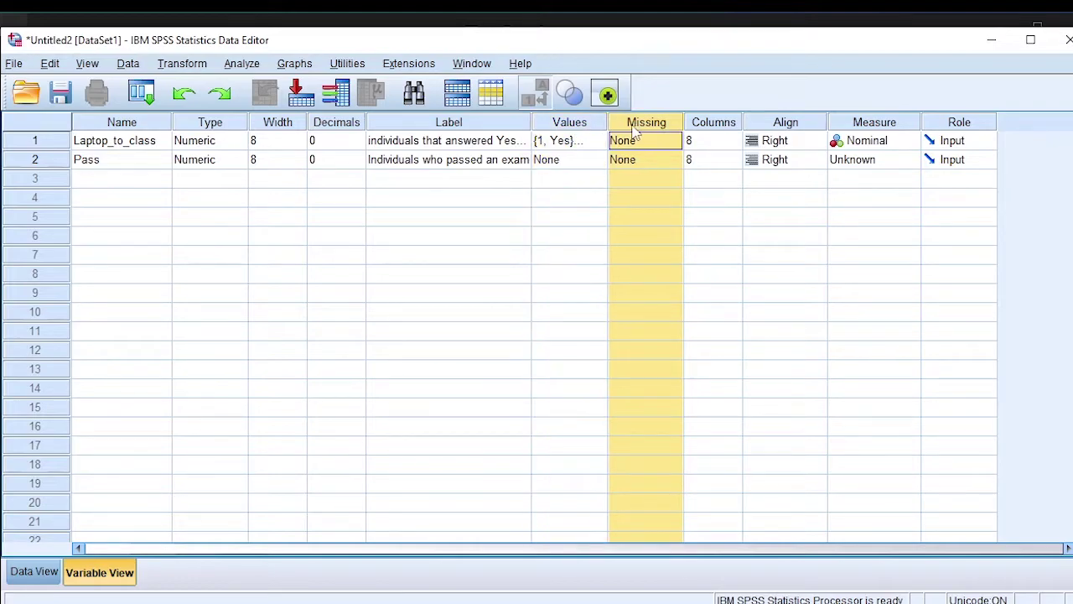
pyautogui.click(722, 124)
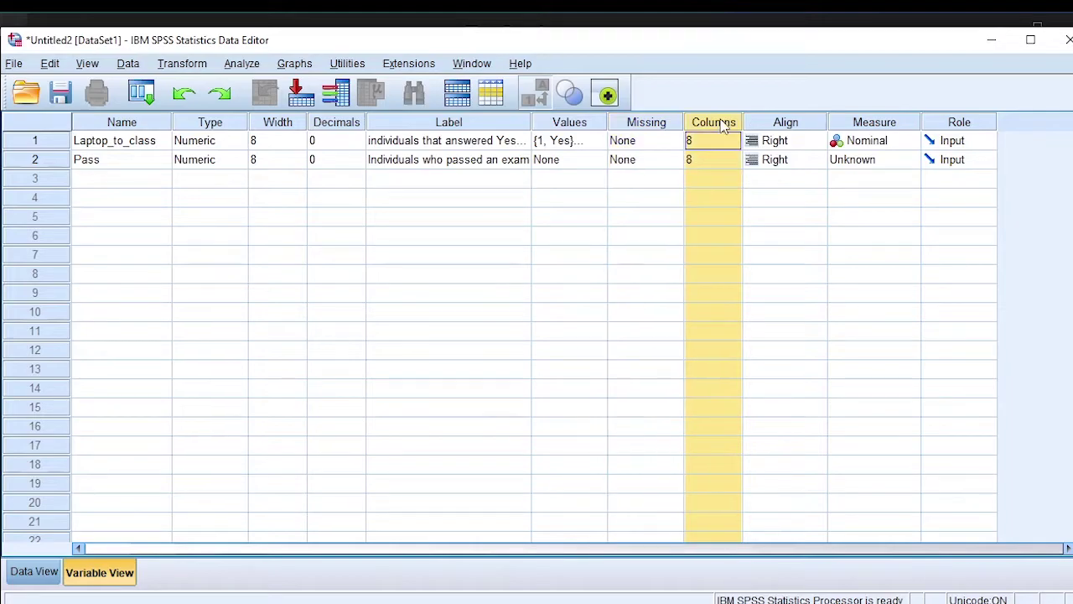
pyautogui.click(780, 124)
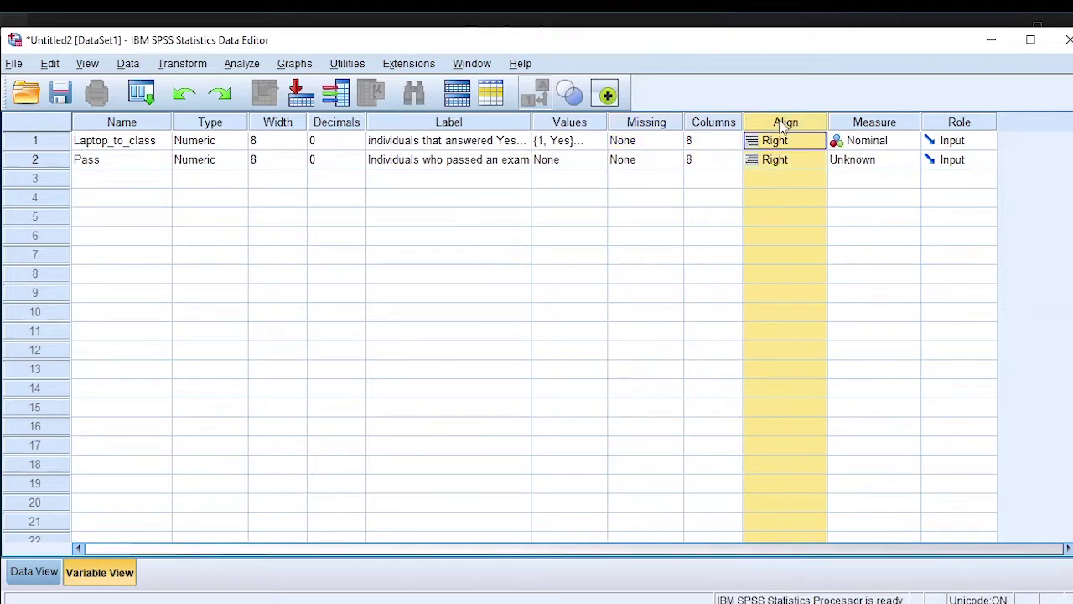
pyautogui.click(886, 124)
pyautogui.click(870, 167)
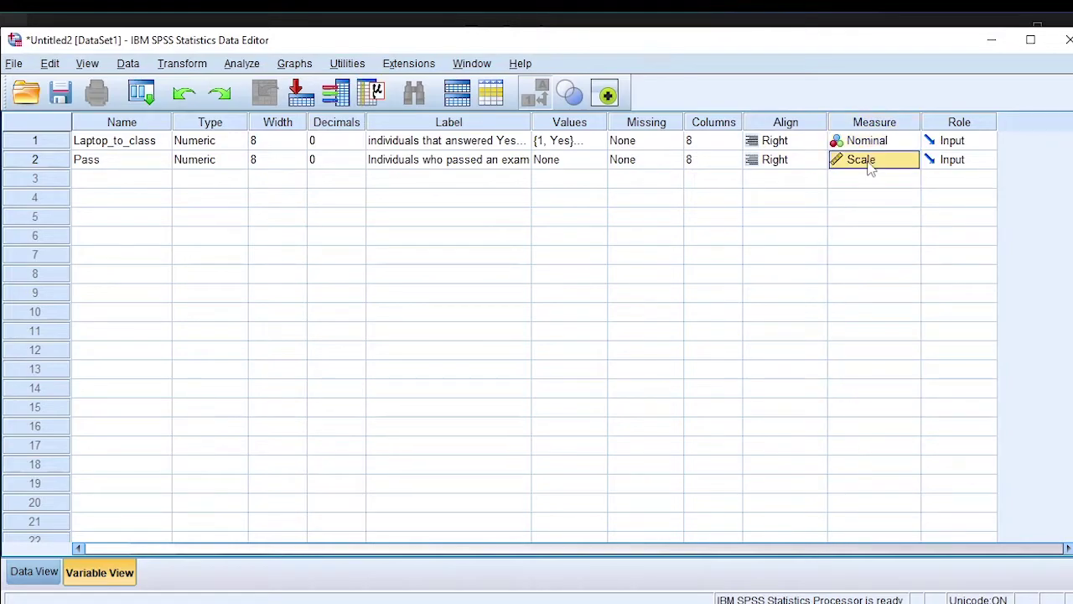
pyautogui.click(870, 166)
pyautogui.click(868, 183)
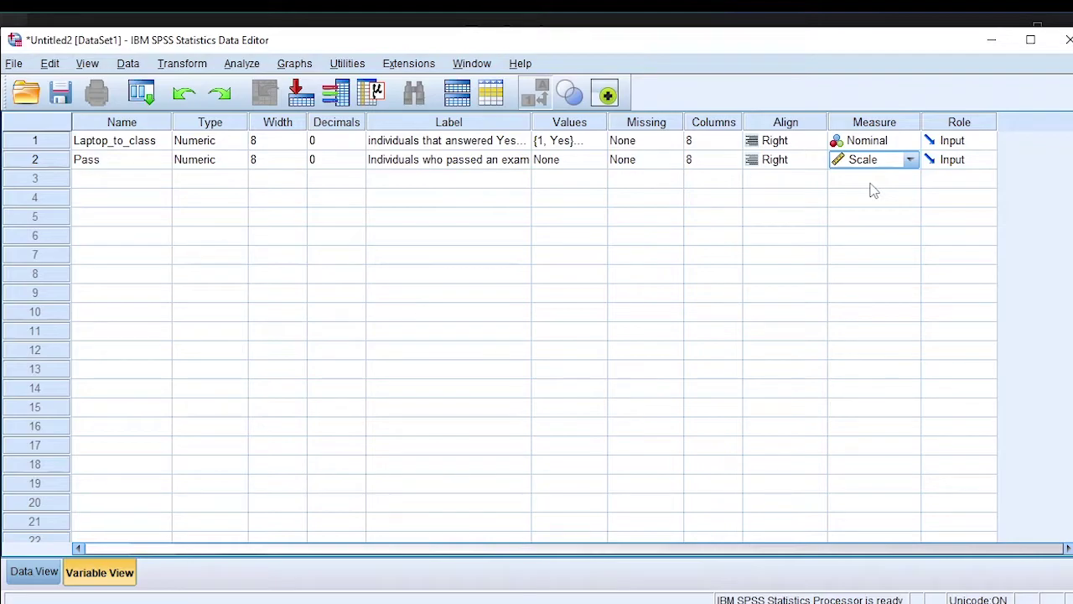
# Add a third variable named Fail in row 3 and set its decimals to 0
pyautogui.click(129, 178)
pyautogui.write('Fail')
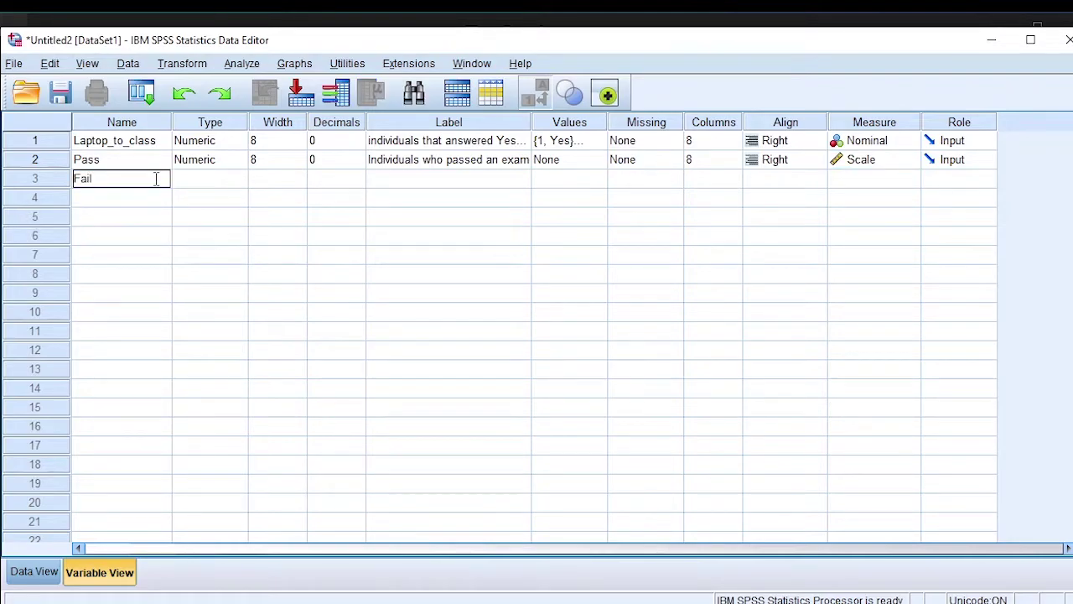
pyautogui.click(208, 182)
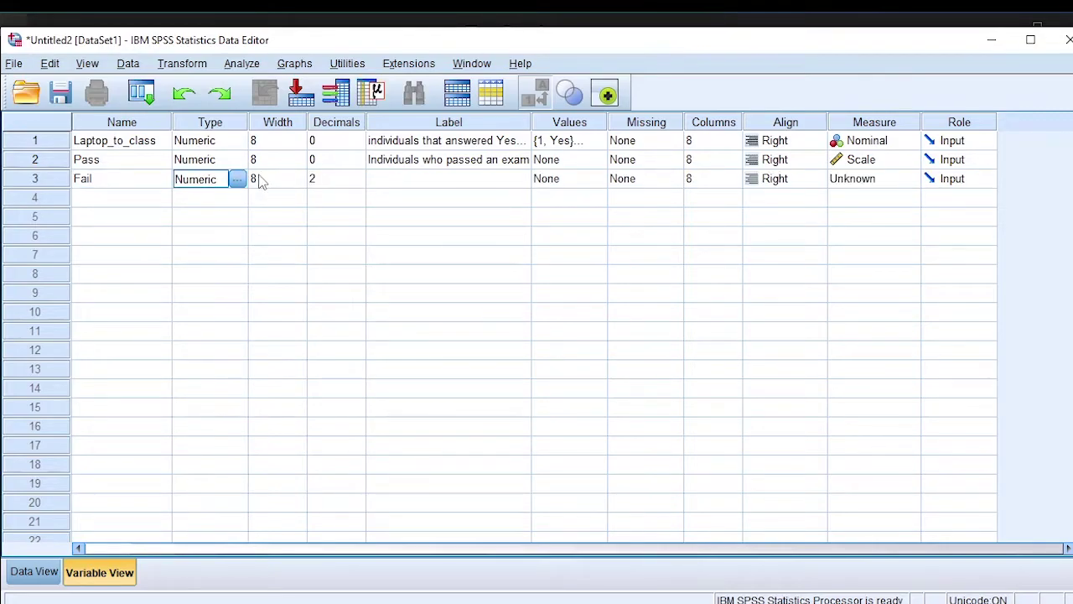
pyautogui.click(331, 179)
pyautogui.write('0')
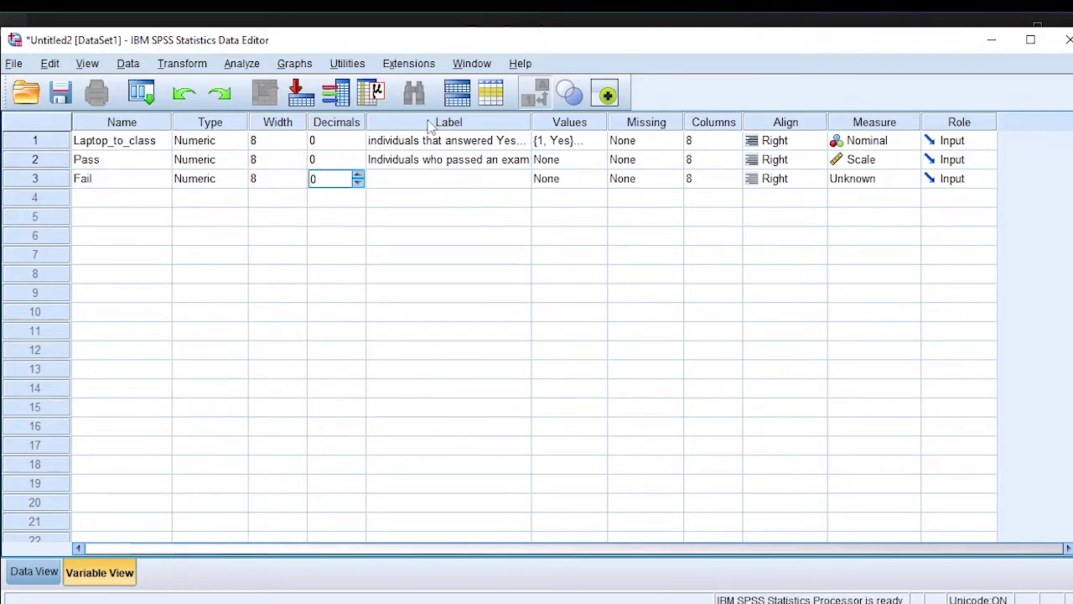
# Label the Fail variable "Individuals who failed an exam"
pyautogui.click(429, 123)
pyautogui.click(411, 180)
pyautogui.write('Individuals who failed an exam')
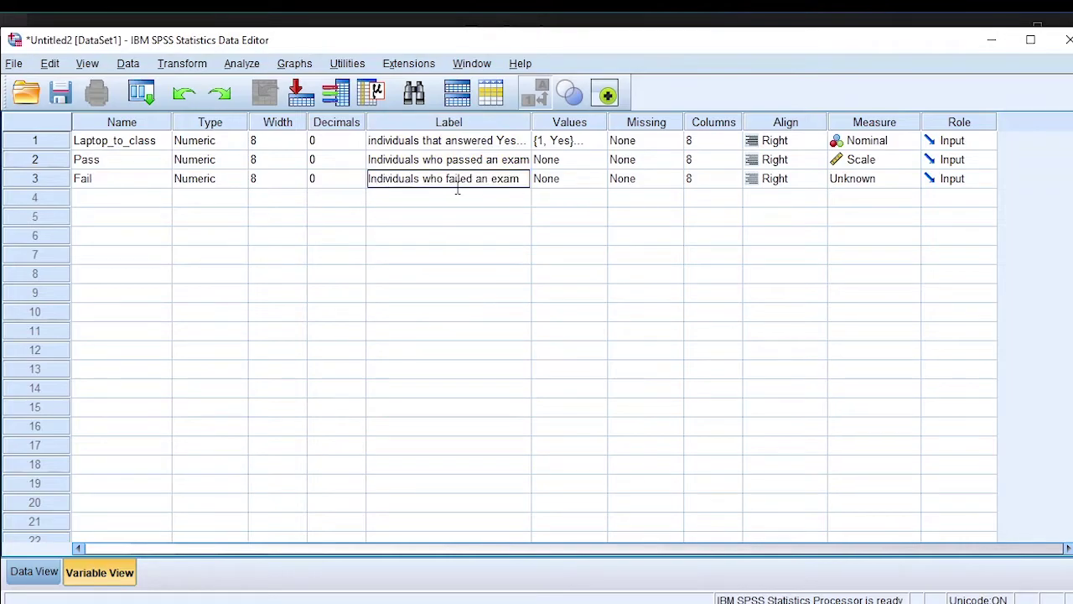
# Review the remaining attributes of the Fail variable and set its measurement level to Scale
pyautogui.click(578, 128)
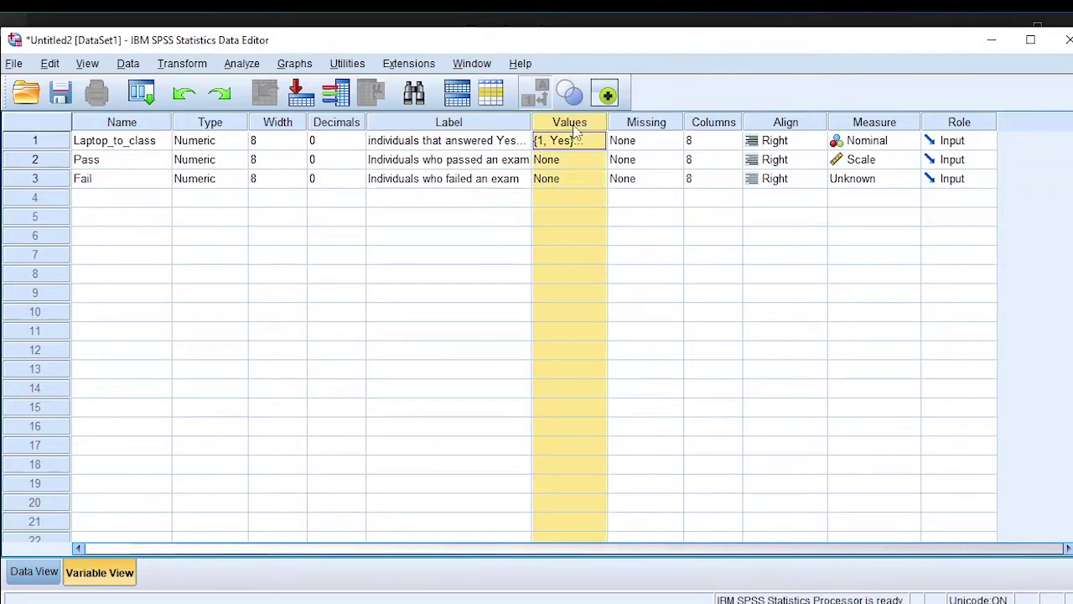
pyautogui.click(635, 126)
pyautogui.click(718, 126)
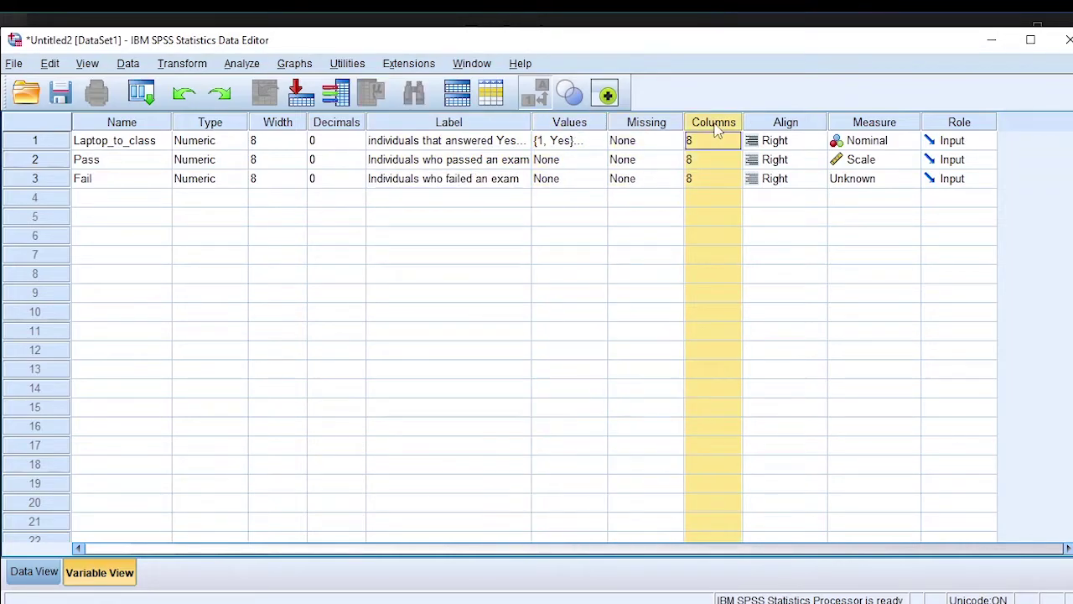
pyautogui.click(776, 123)
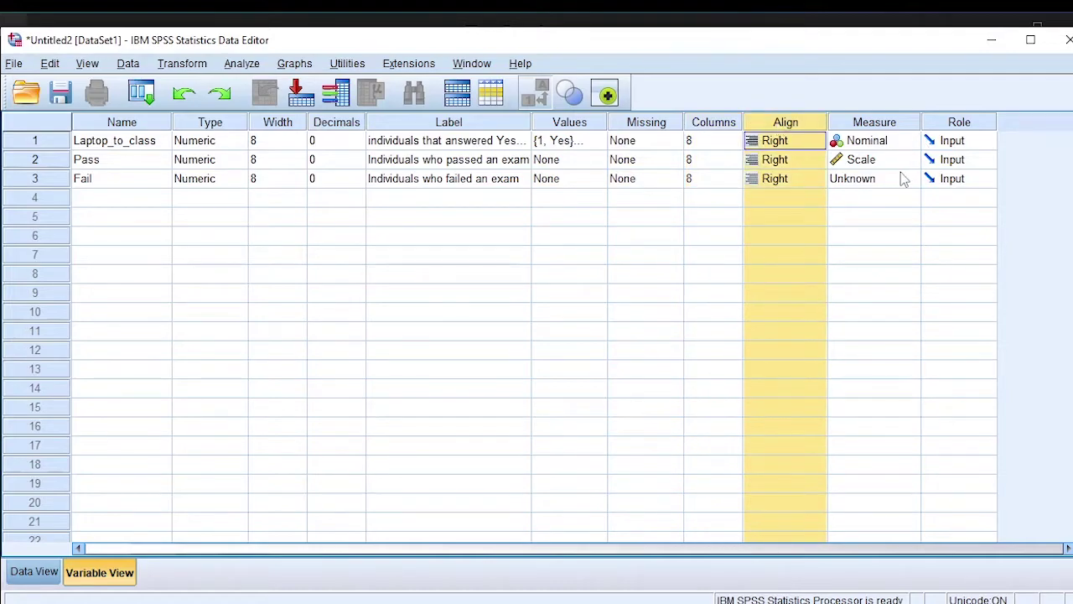
pyautogui.click(868, 126)
pyautogui.click(873, 186)
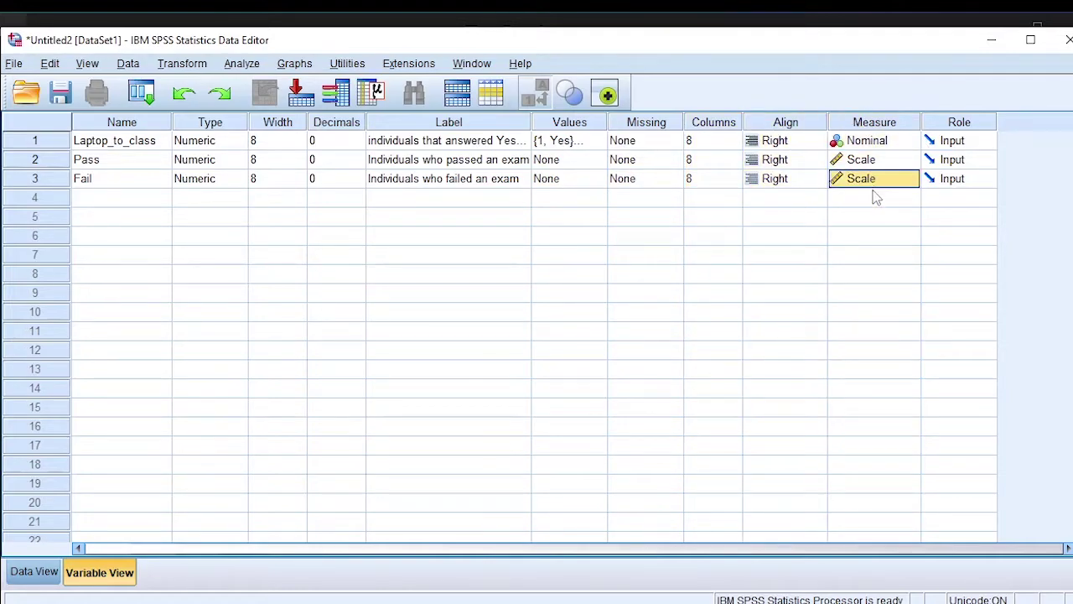
pyautogui.click(874, 189)
pyautogui.click(862, 196)
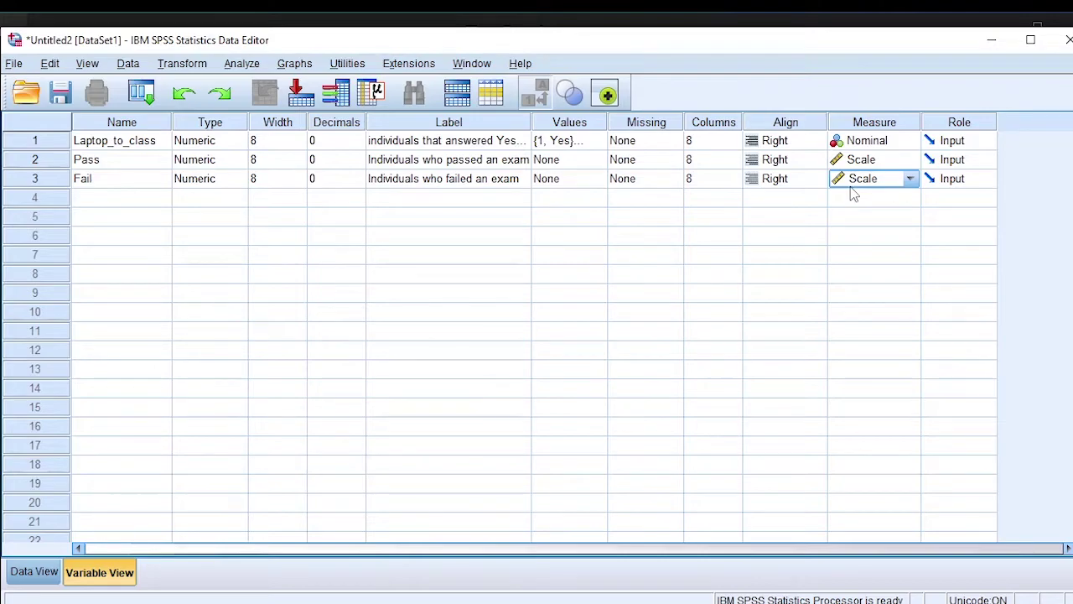
# Show the empty data sheet and move its window aside so the source table's row headings can be read
pyautogui.click(33, 573)
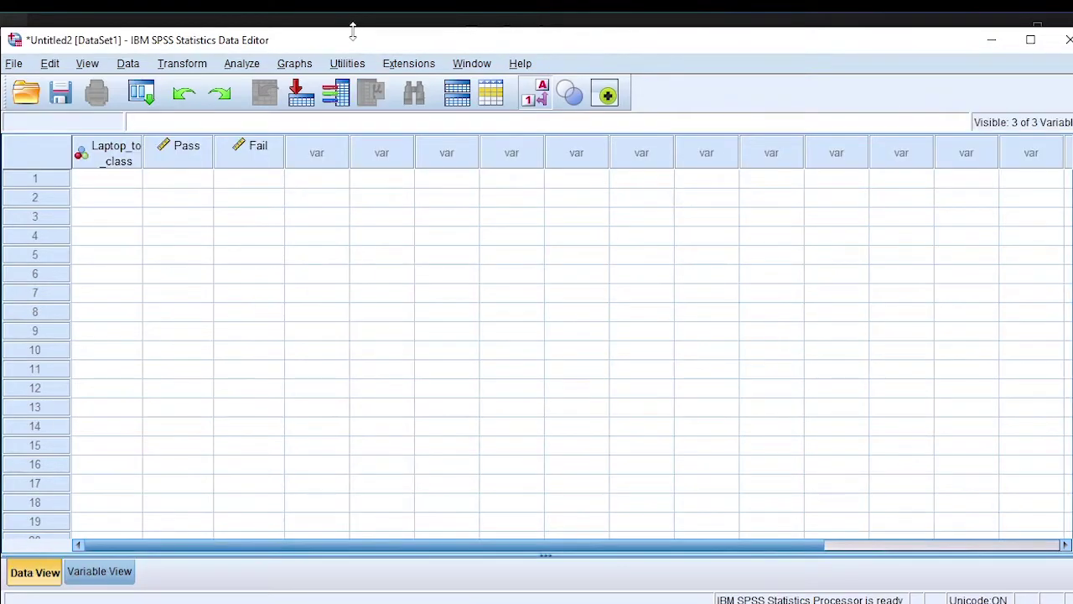
pyautogui.moveTo(307, 38); pyautogui.dragTo(311, 301)
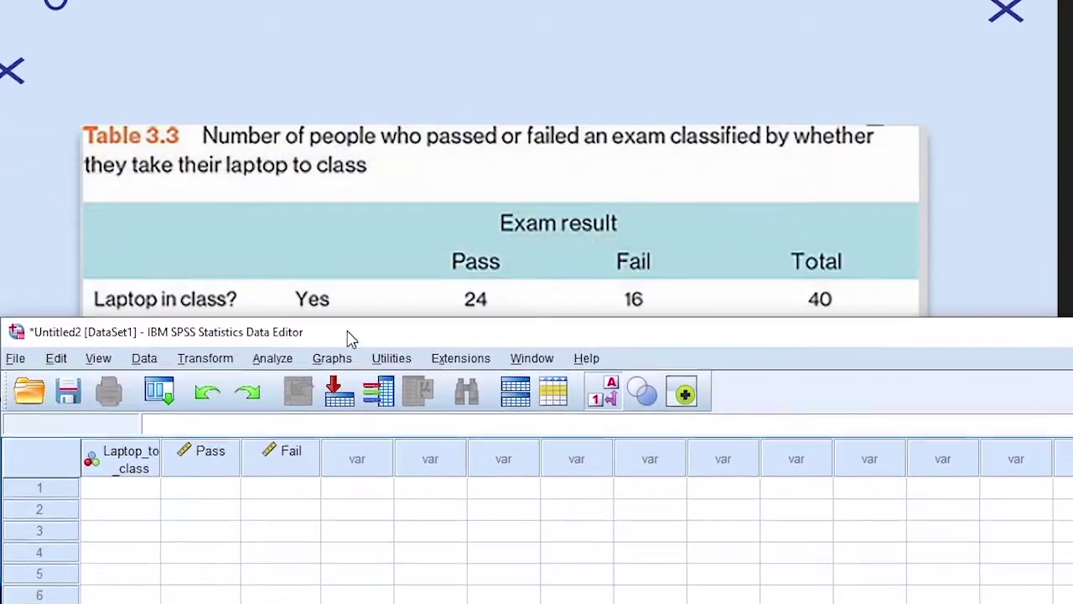
pyautogui.moveTo(351, 338); pyautogui.dragTo(1009, 333)
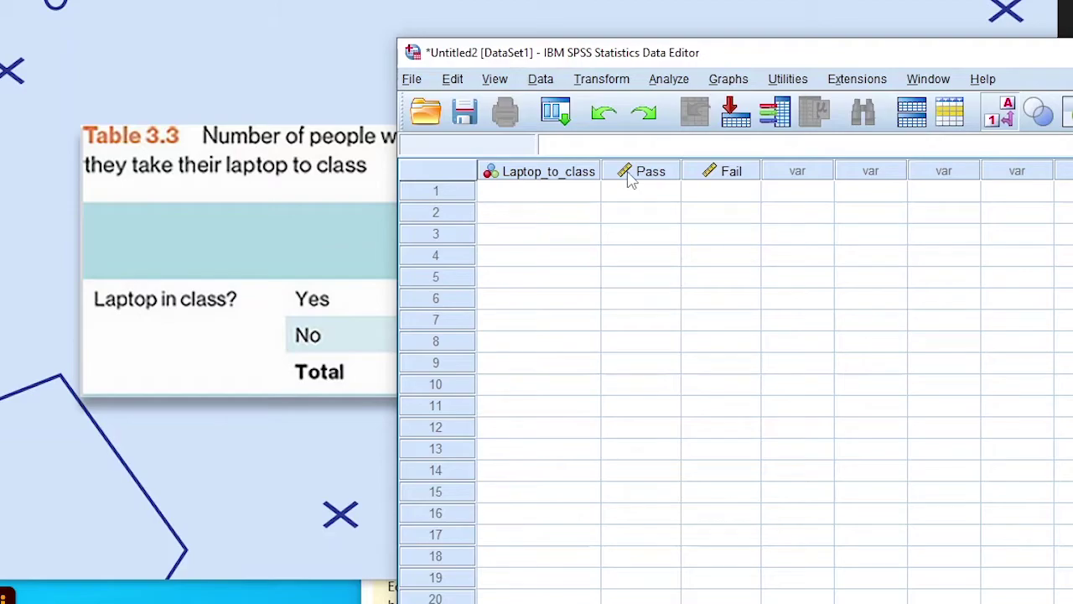
# Enter the codes 1 and 2 for Laptop_to_class in rows 1 and 2
pyautogui.click(521, 199)
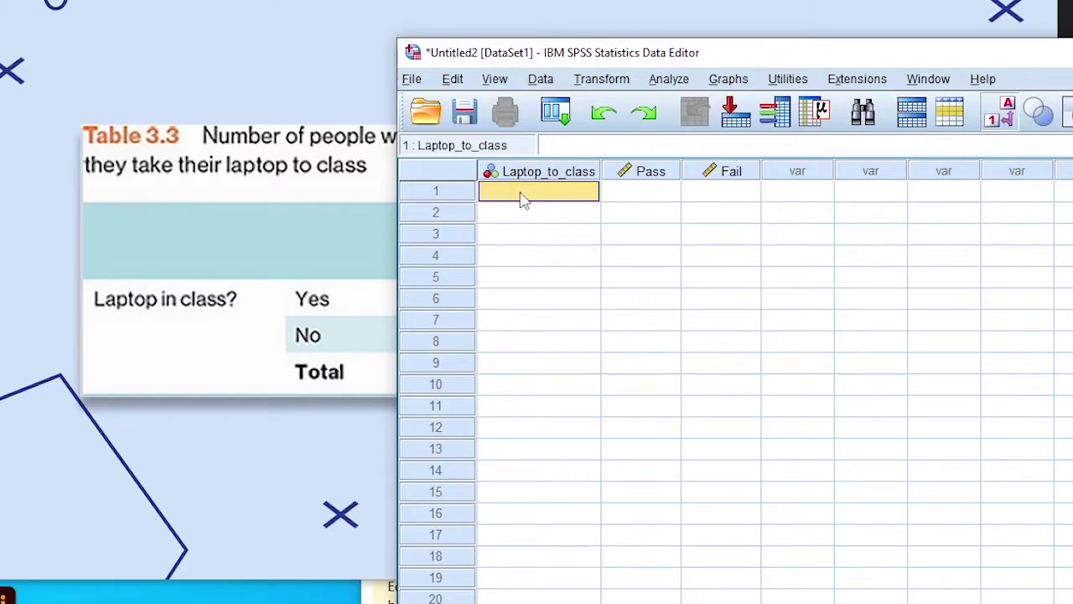
pyautogui.write('1')
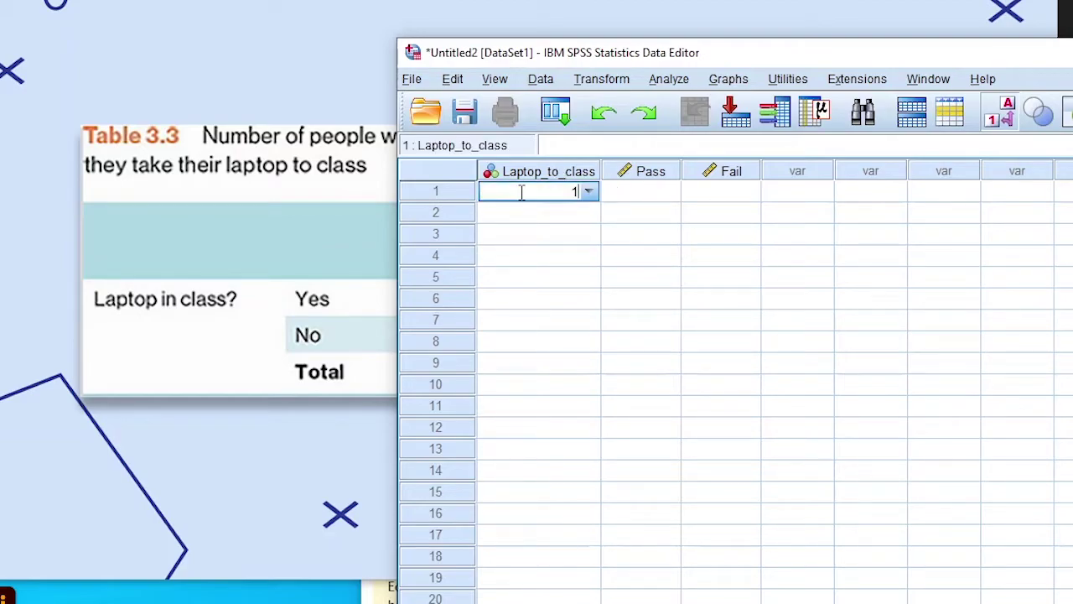
pyautogui.press('Return')
pyautogui.write('2')
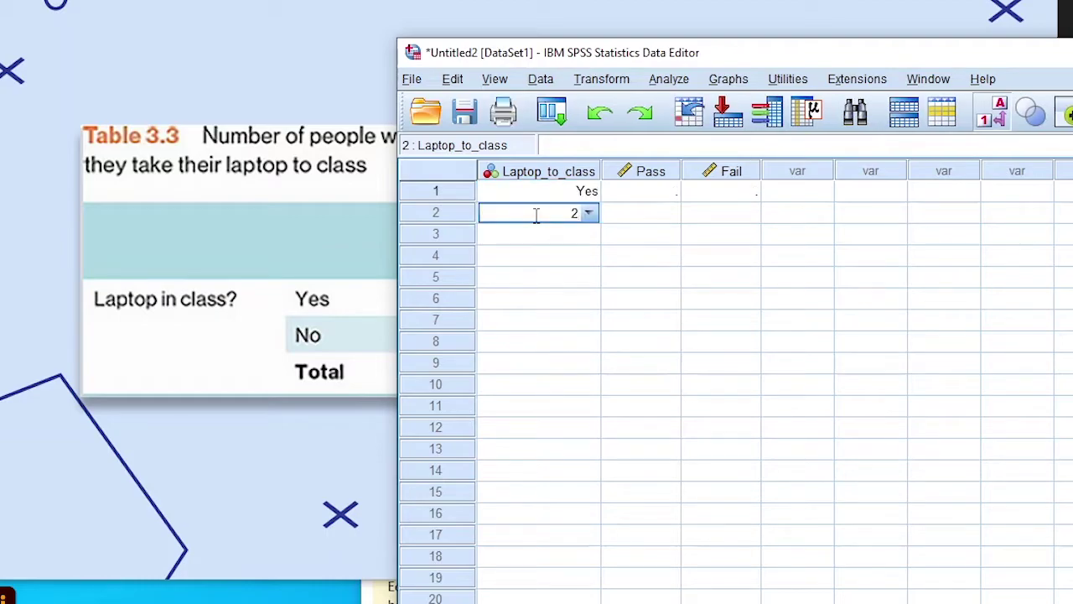
pyautogui.click(627, 216)
# Toggle the value label display to compare the numeric codes with the Yes and No labels
pyautogui.moveTo(686, 52)
pyautogui.mouseDown()
pyautogui.moveTo(780, 48)
pyautogui.moveTo(719, 18)
pyautogui.moveTo(512, 11)
pyautogui.mouseUp()
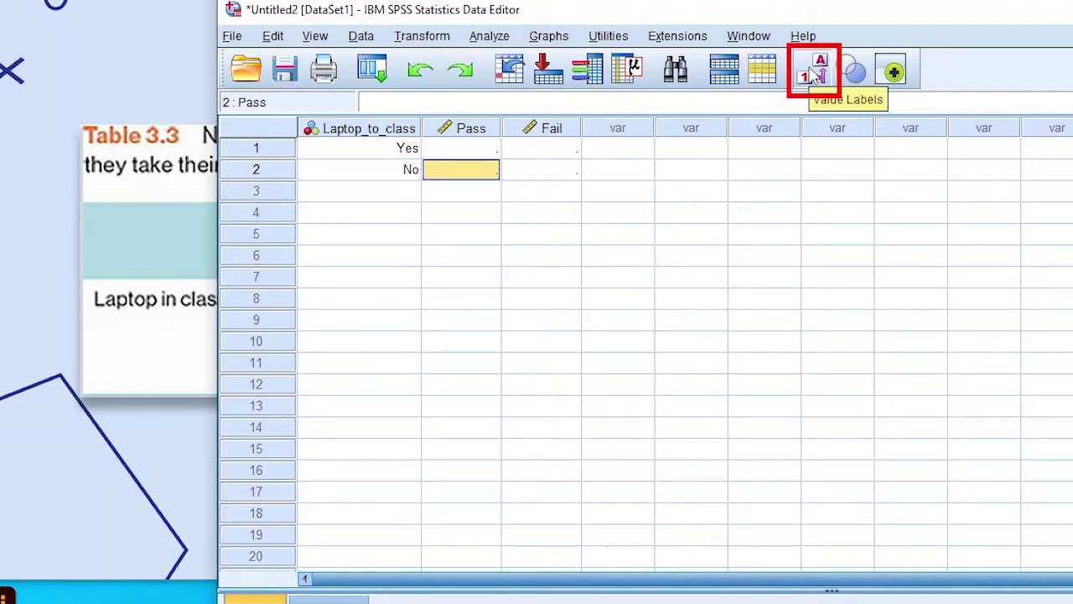
pyautogui.click(813, 74)
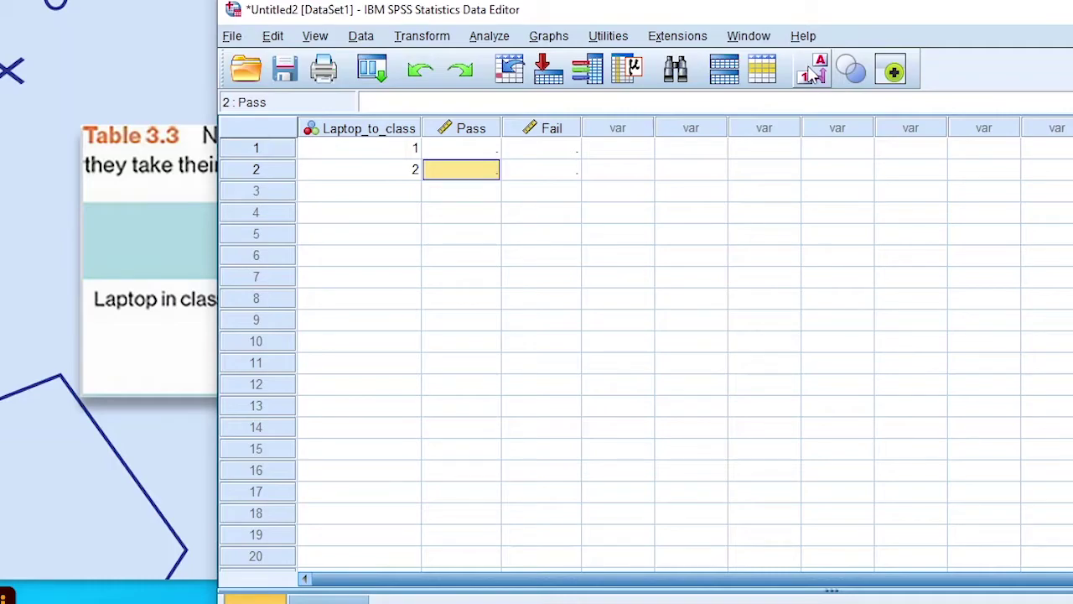
pyautogui.click(813, 74)
pyautogui.click(813, 74)
pyautogui.click(813, 73)
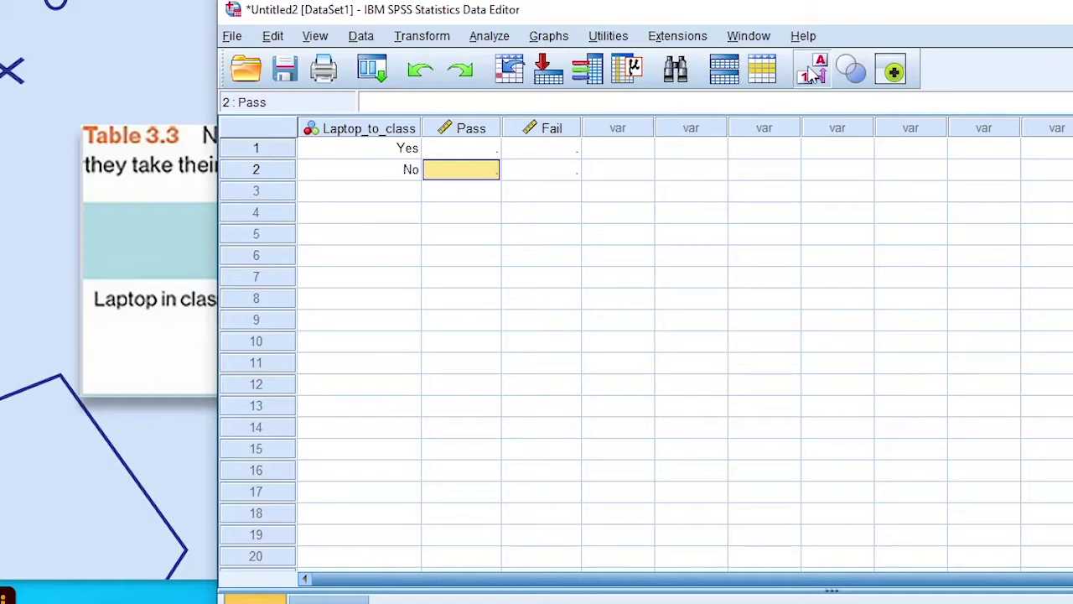
# Uncover the source table's Pass column and enter the Pass counts 24 for Yes and 49 for No
pyautogui.moveTo(556, 14); pyautogui.dragTo(883, 42)
pyautogui.click(803, 178)
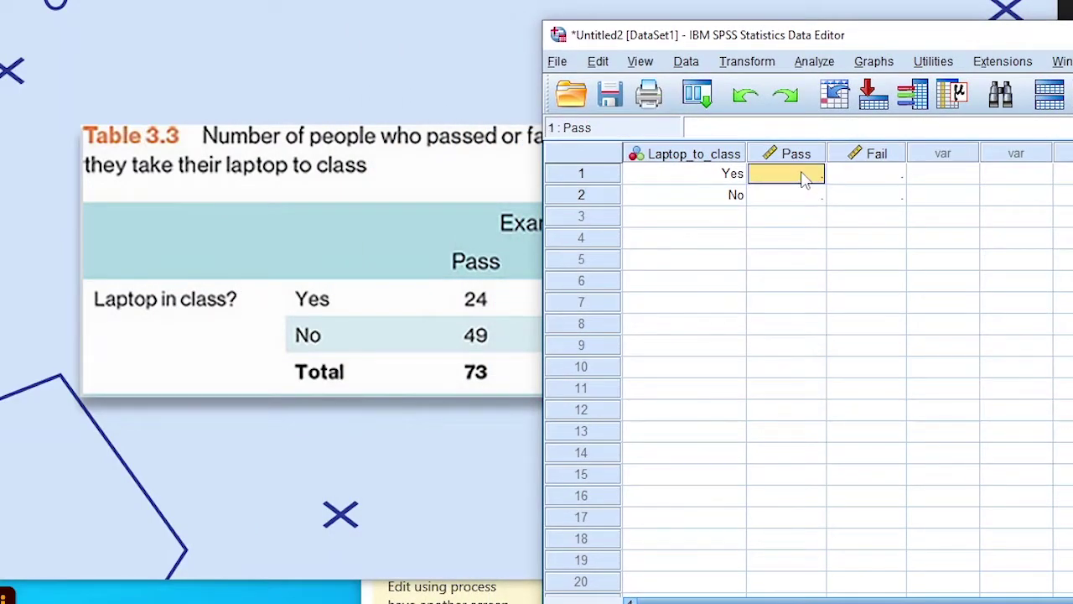
pyautogui.write('24')
pyautogui.click(817, 195)
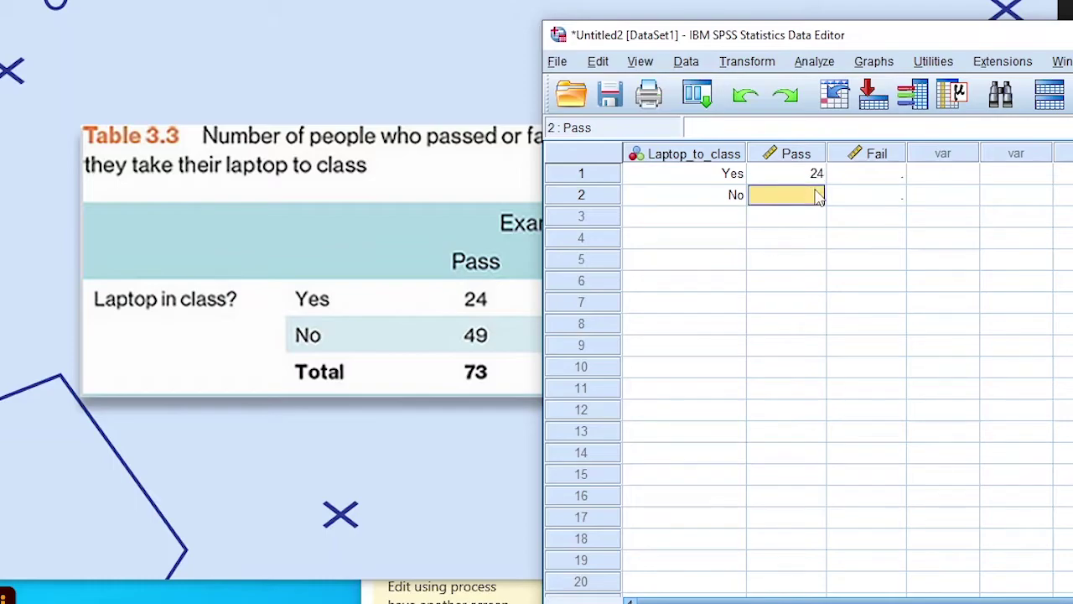
pyautogui.write('49')
# Uncover the source table's Fail column and enter the Fail counts 16 for Yes and 11 for No
pyautogui.moveTo(867, 41); pyautogui.dragTo(716, 0)
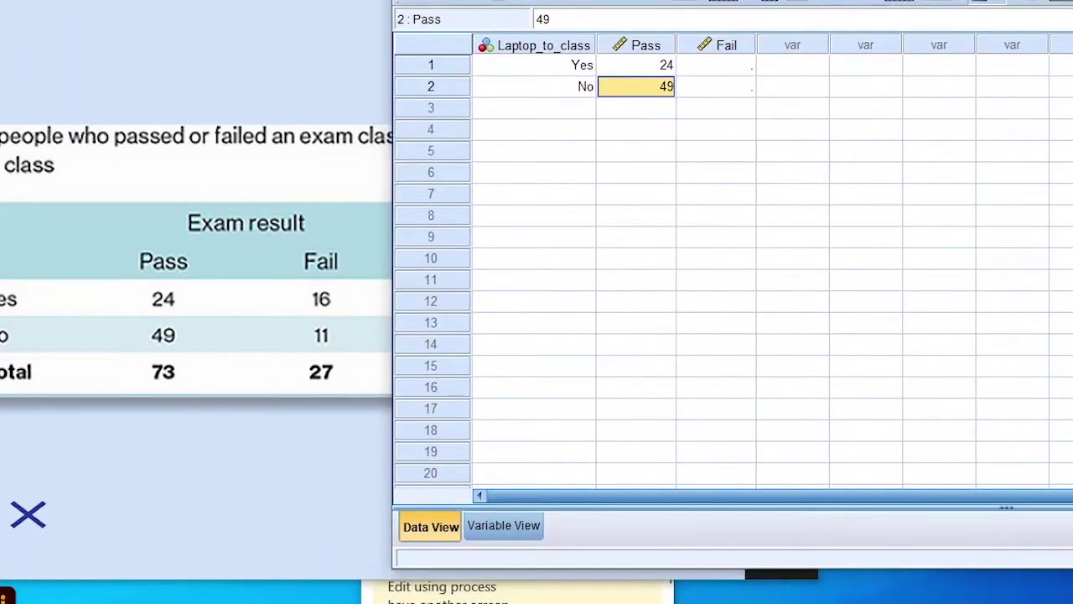
pyautogui.click(718, 67)
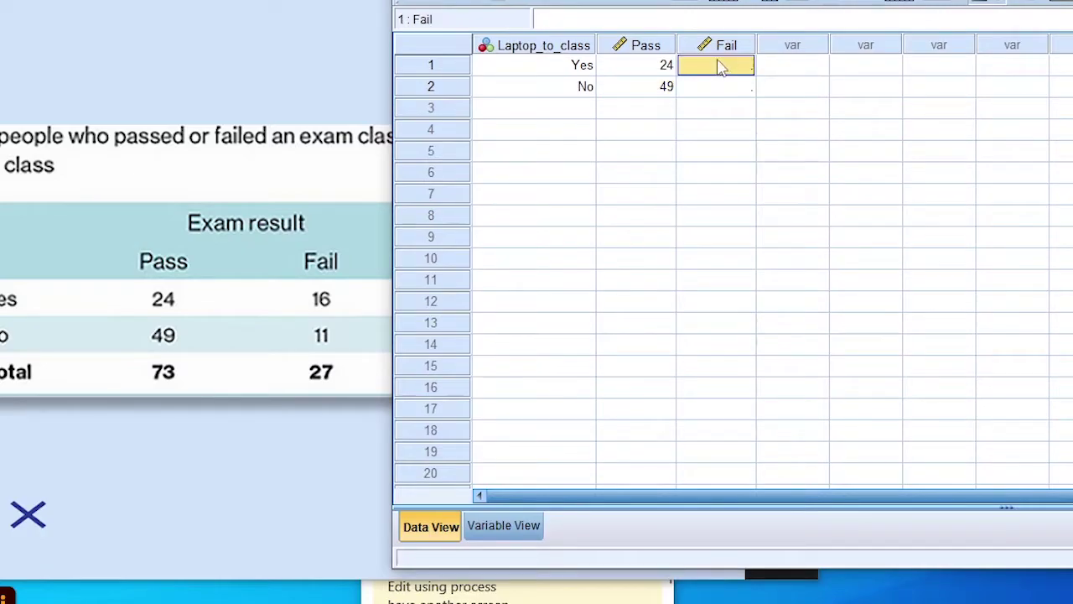
pyautogui.write('16')
pyautogui.click(730, 89)
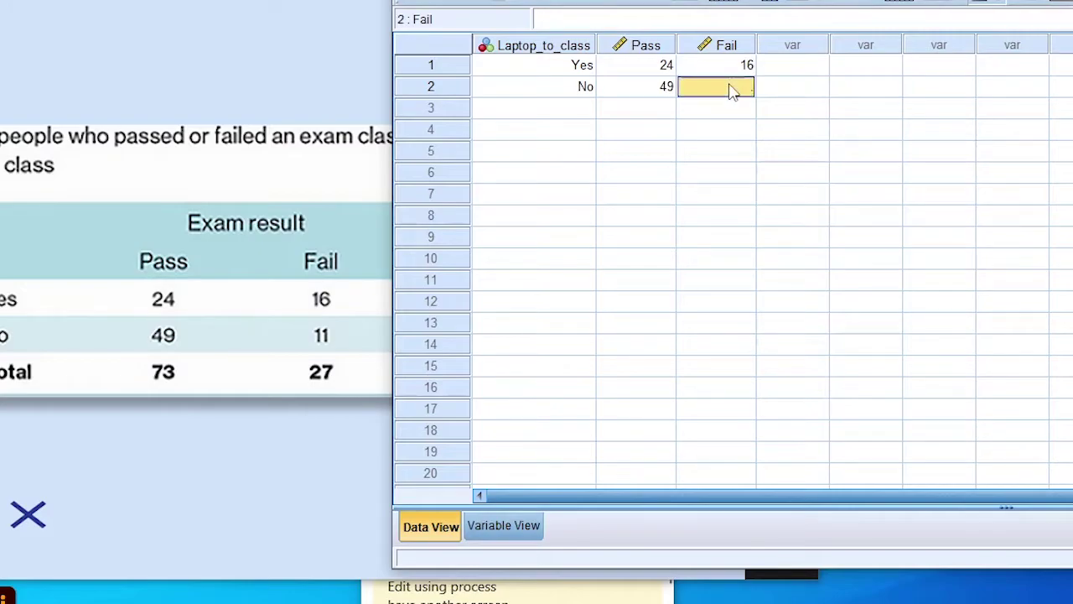
pyautogui.write('11')
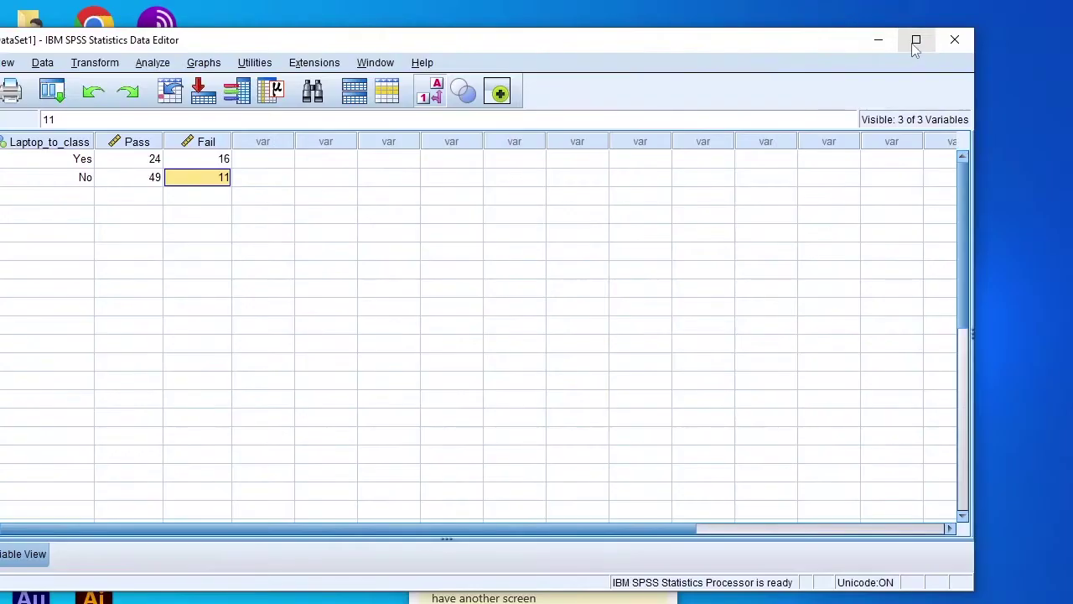
# Bring the whole data sheet into view and open the Chart Builder, placing its window so all its options are visible
pyautogui.click(913, 41)
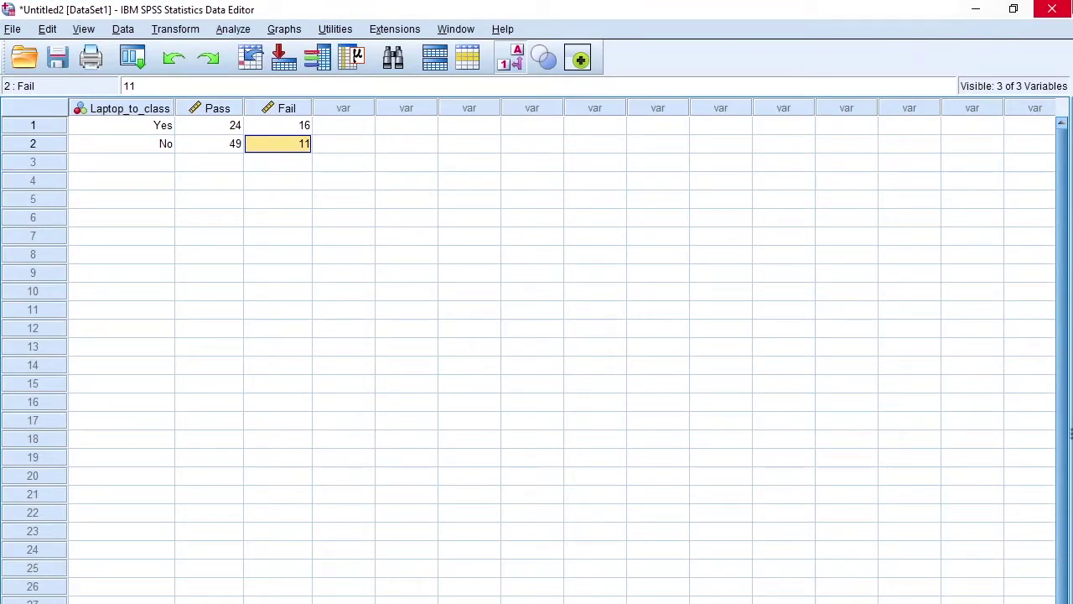
pyautogui.click(1012, 9)
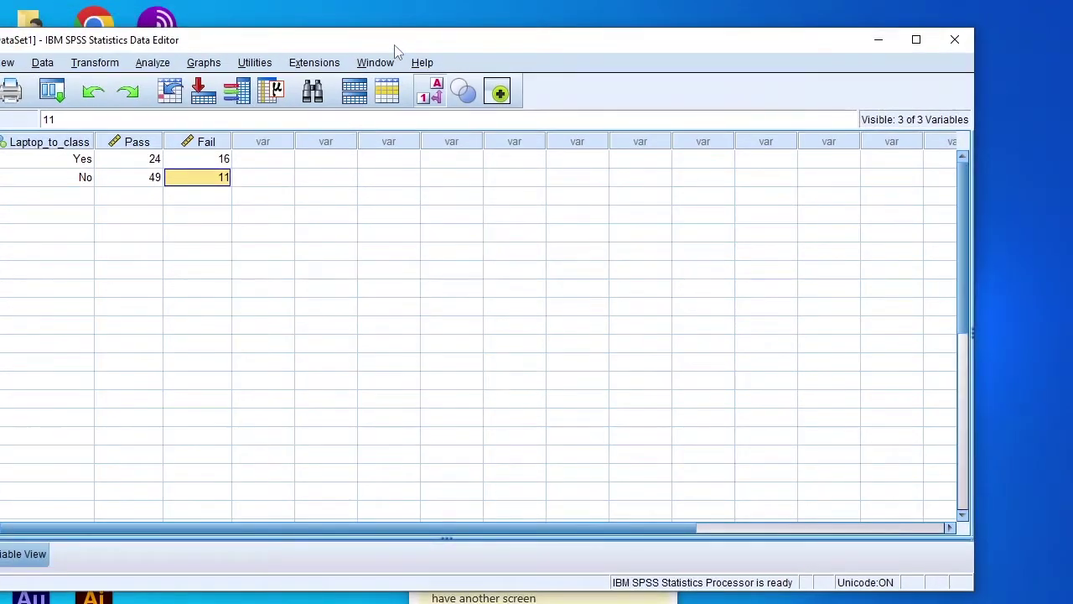
pyautogui.moveTo(394, 44); pyautogui.dragTo(514, 44)
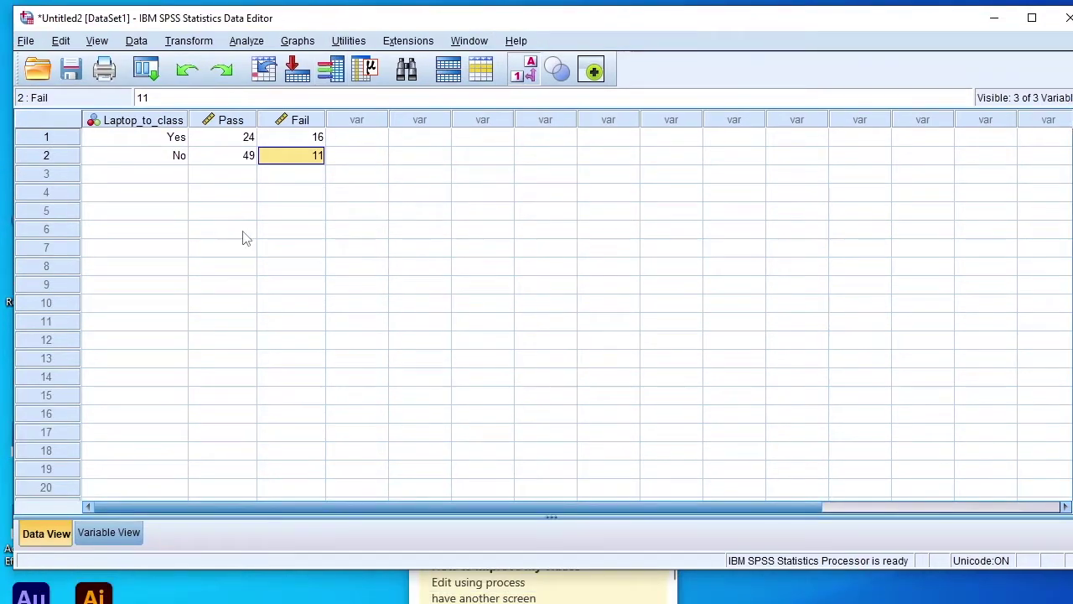
pyautogui.click(304, 41)
pyautogui.click(310, 67)
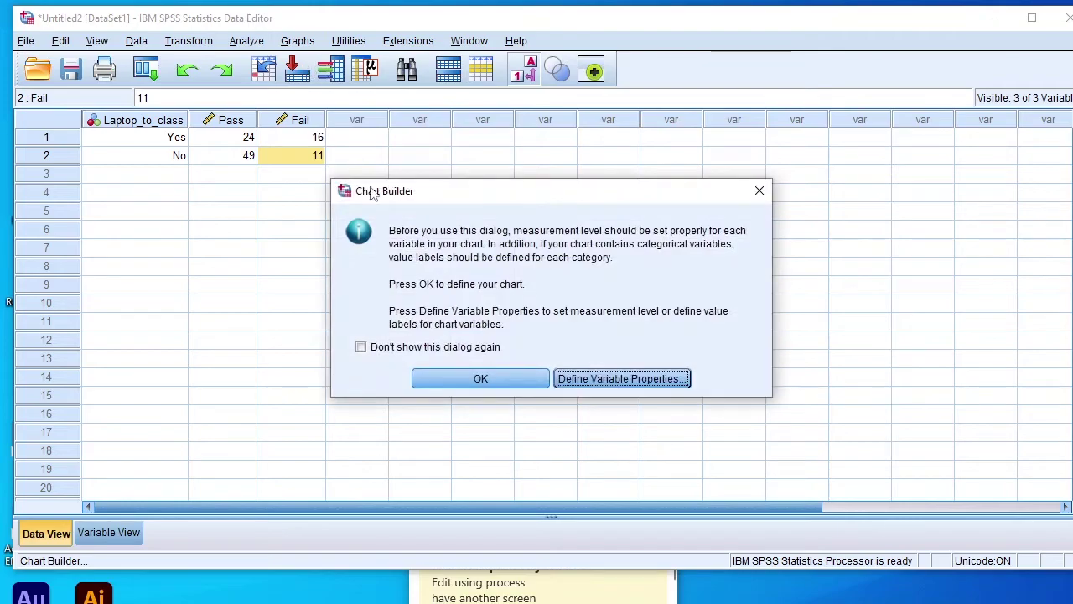
pyautogui.click(475, 379)
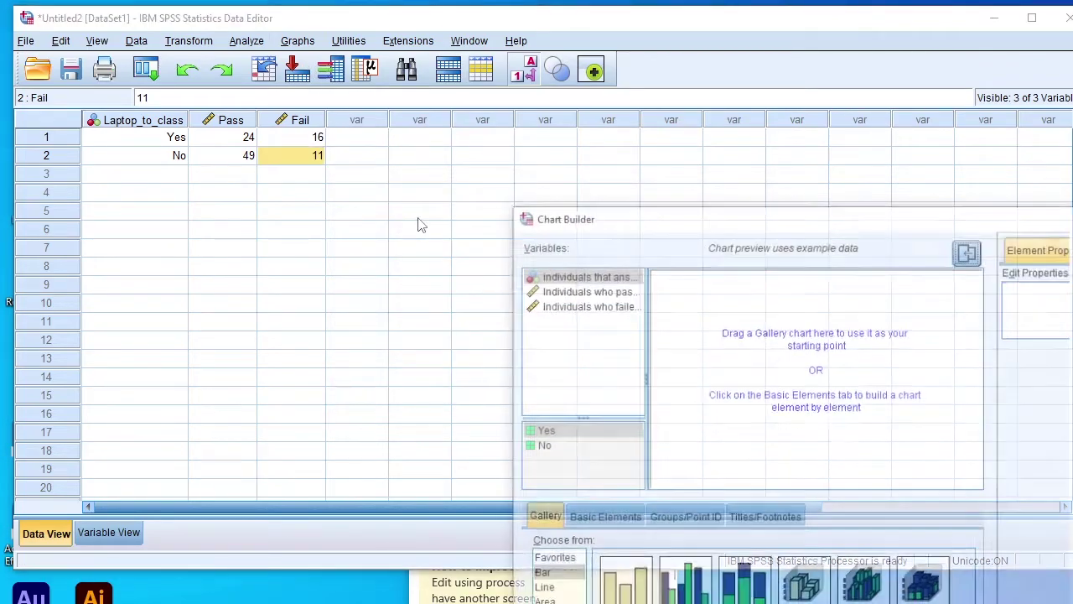
pyautogui.moveTo(719, 218); pyautogui.dragTo(369, 34)
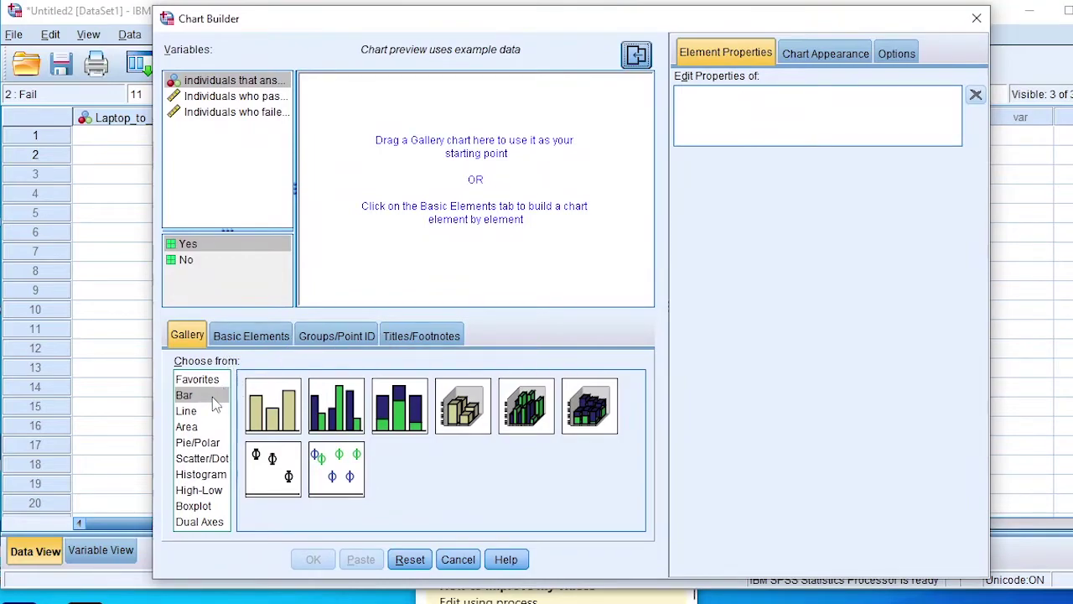
# Browse the gallery's chart types from Line through Dual Axes to compare the available variants
pyautogui.click(186, 340)
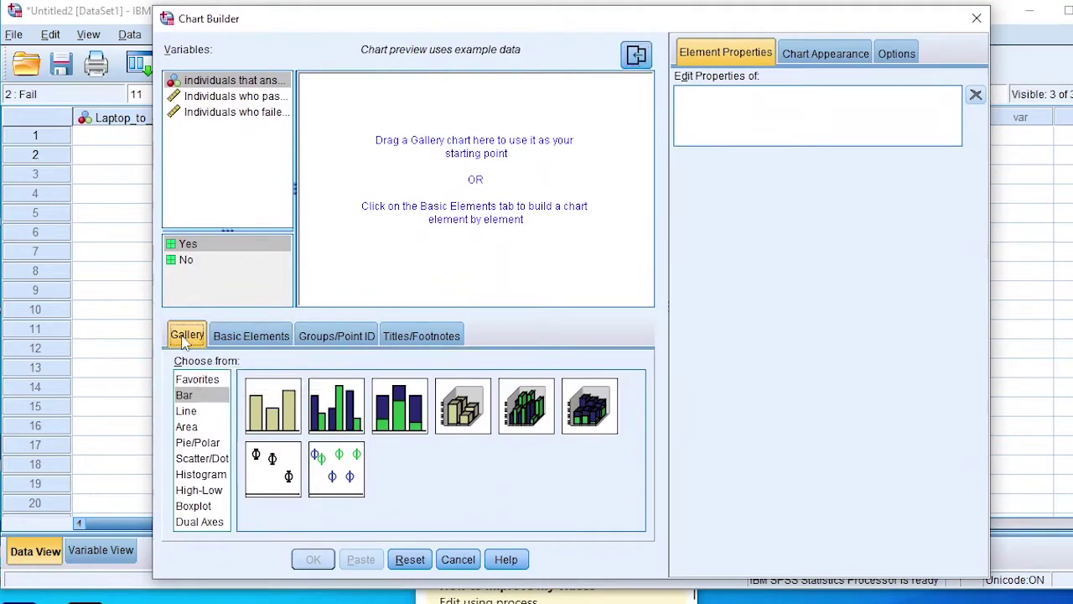
pyautogui.click(198, 410)
pyautogui.click(189, 426)
pyautogui.click(198, 441)
pyautogui.click(203, 457)
pyautogui.click(208, 475)
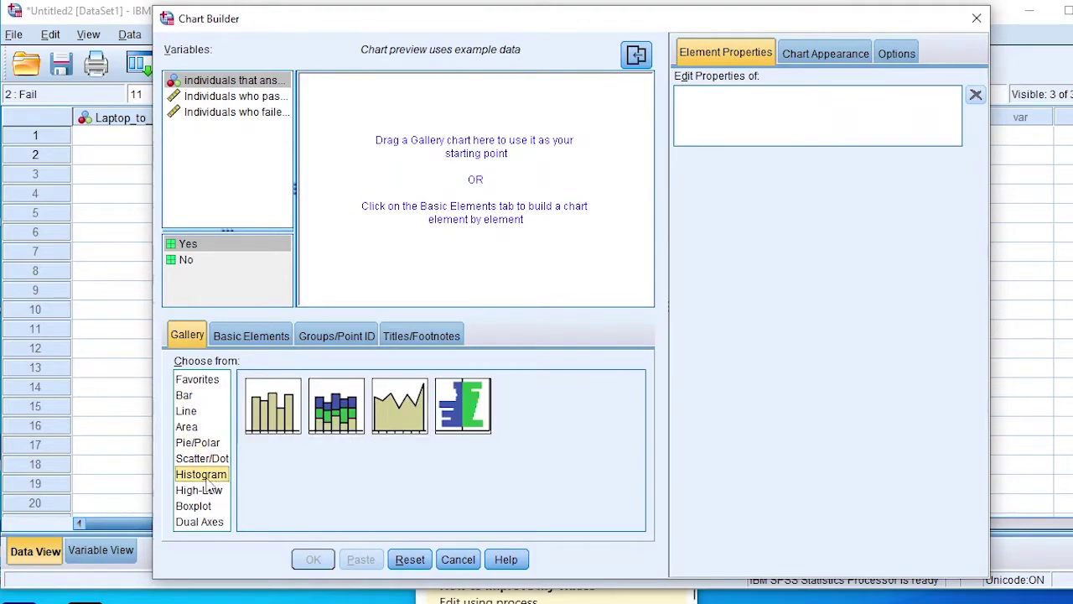
pyautogui.click(210, 490)
pyautogui.click(210, 506)
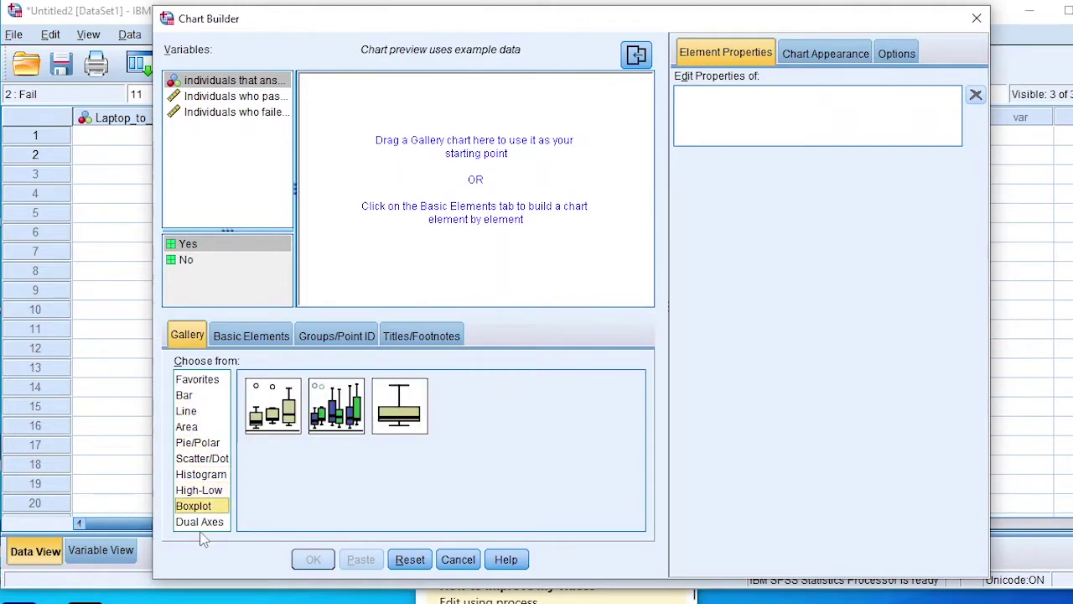
pyautogui.click(202, 521)
# Start a Simple Histogram and assign the Laptop_to_class variable to its X-axis
pyautogui.click(203, 476)
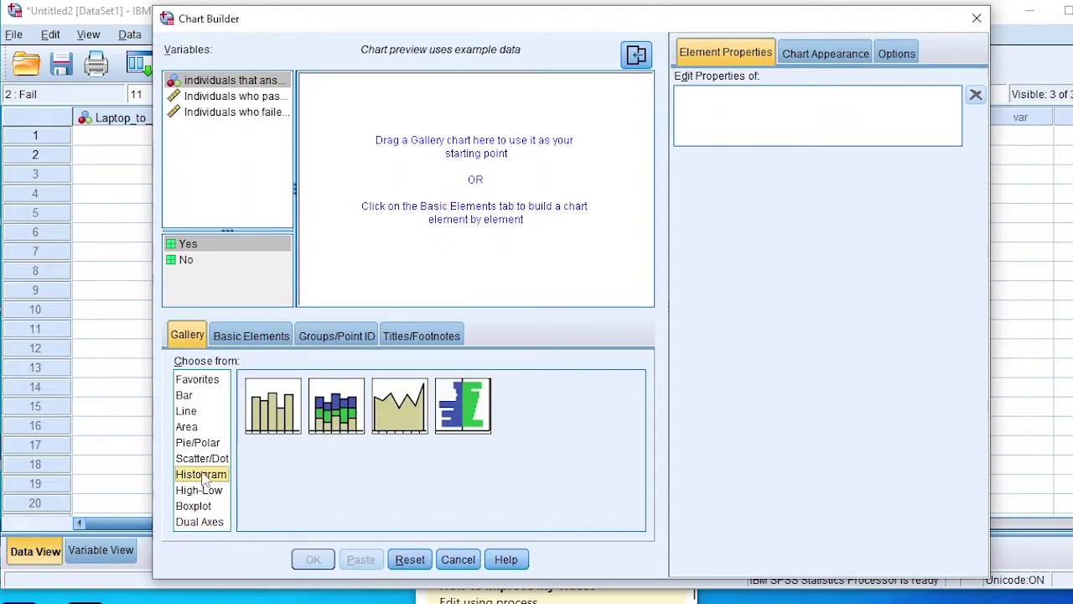
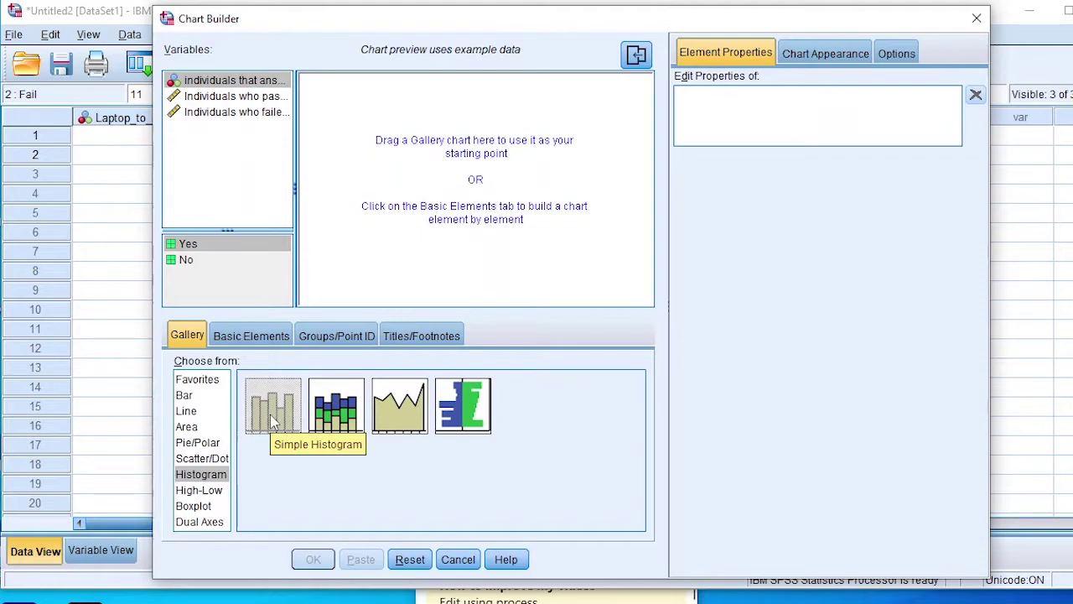
pyautogui.moveTo(270, 415); pyautogui.dragTo(421, 198)
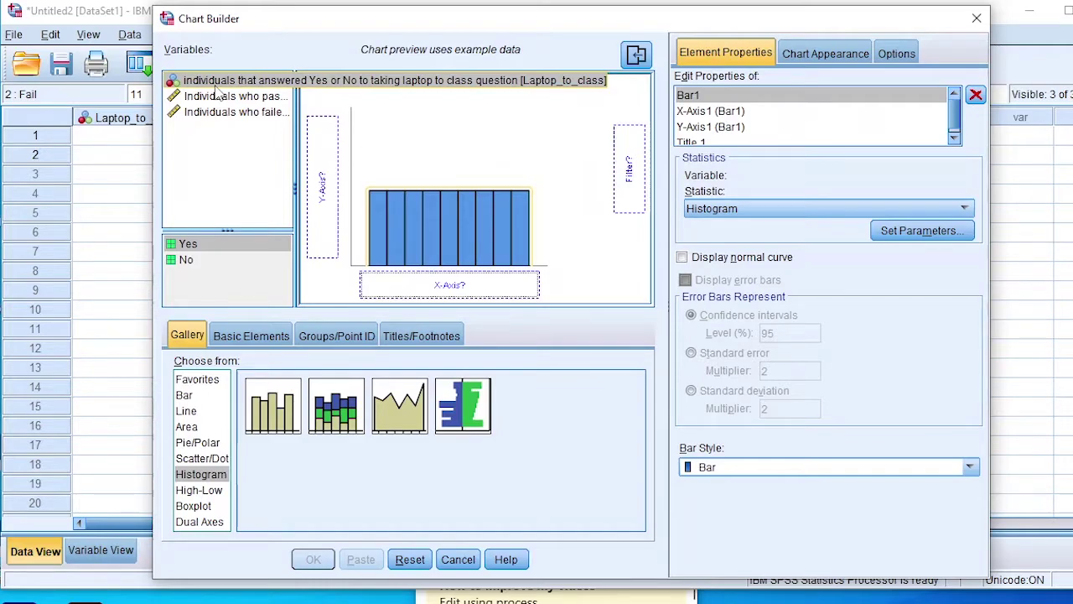
pyautogui.moveTo(220, 82); pyautogui.dragTo(460, 289)
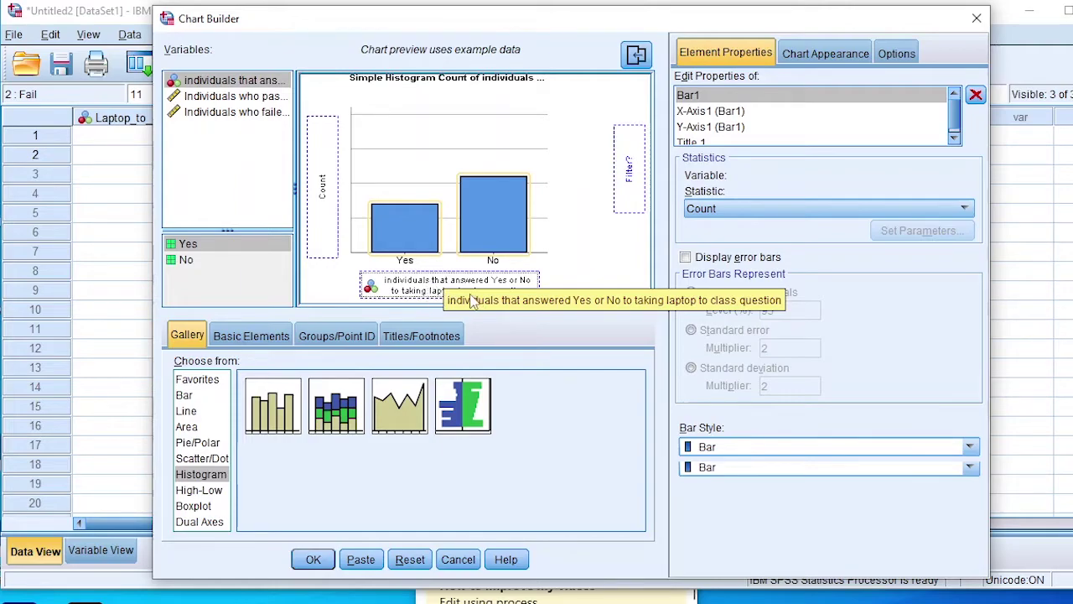
# Assign both the Pass and Fail variables to the Y-axis, combining them in a summary group
pyautogui.click(254, 99)
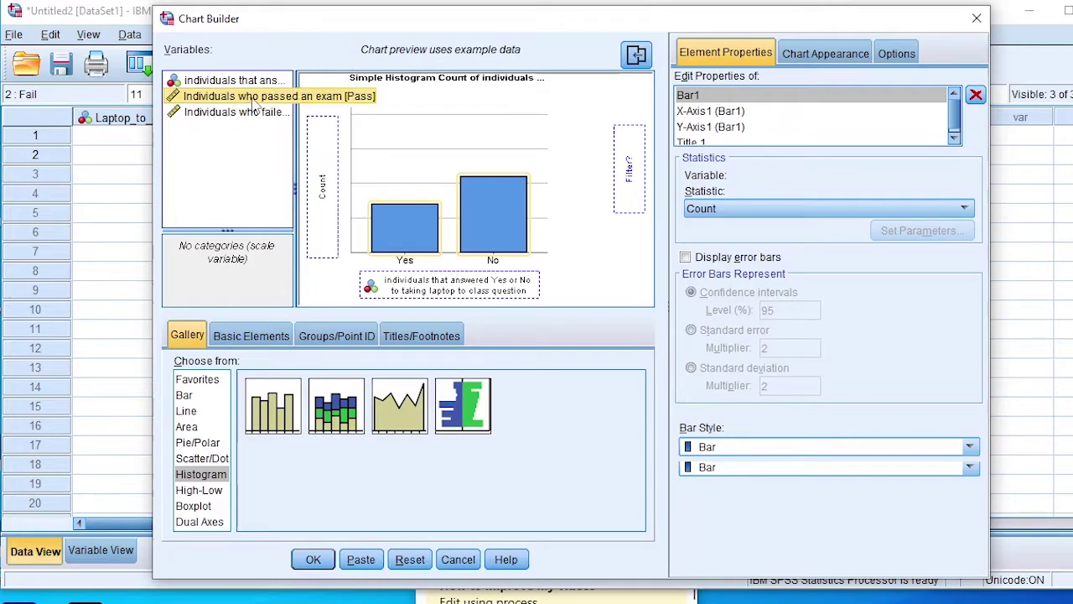
pyautogui.moveTo(252, 100); pyautogui.dragTo(326, 166)
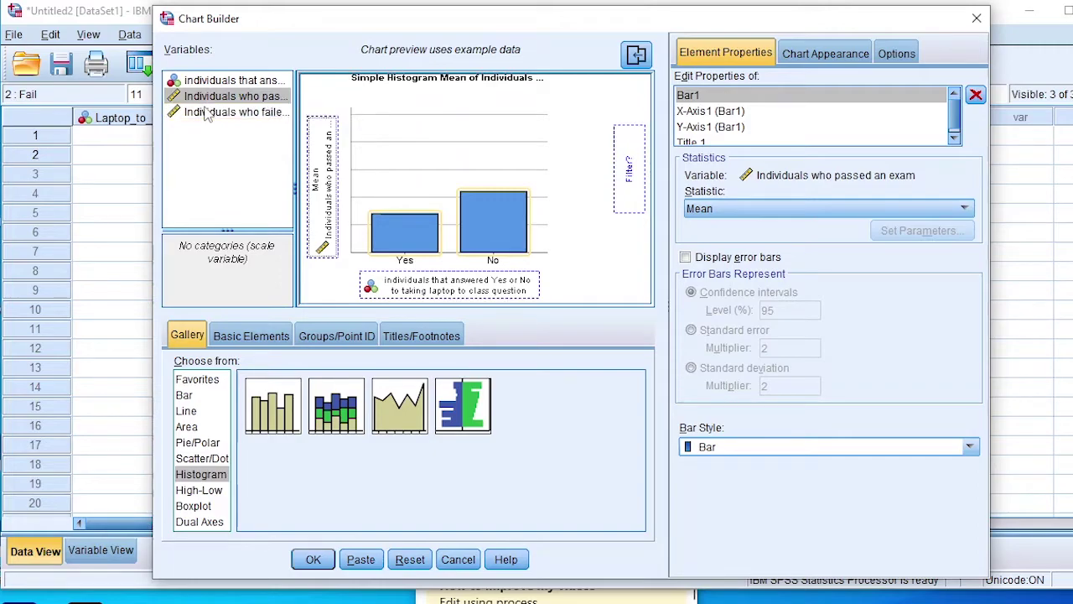
pyautogui.moveTo(209, 115); pyautogui.dragTo(327, 156)
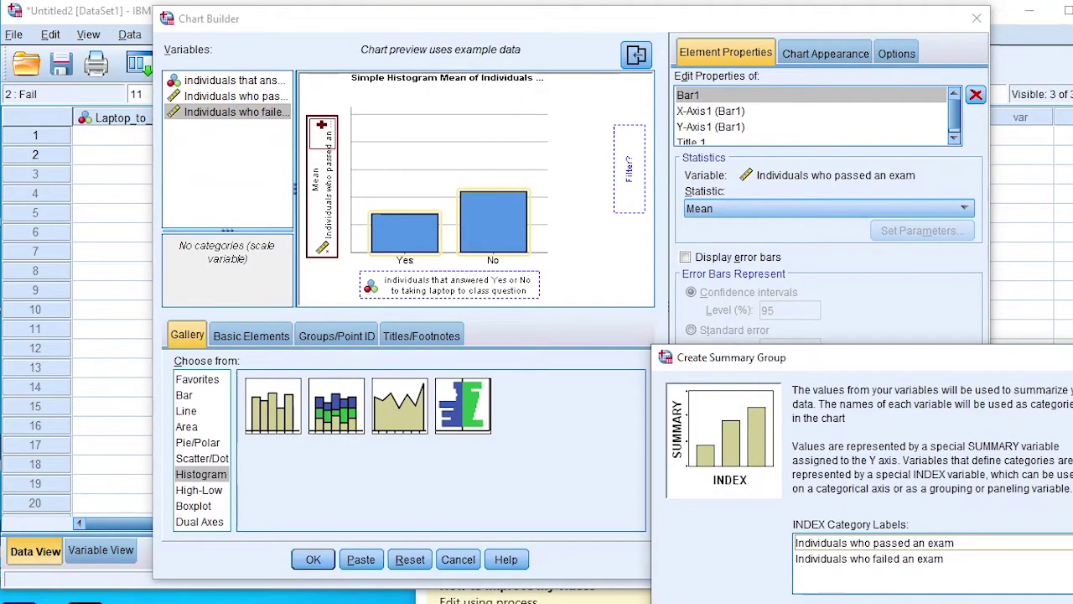
pyautogui.moveTo(799, 360); pyautogui.dragTo(476, 124)
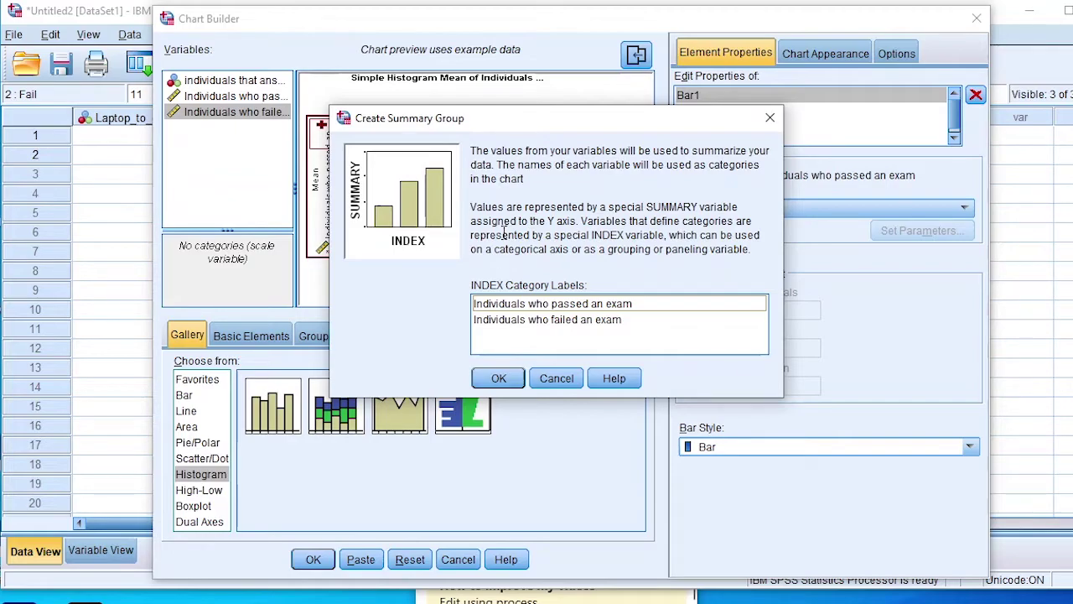
pyautogui.click(503, 378)
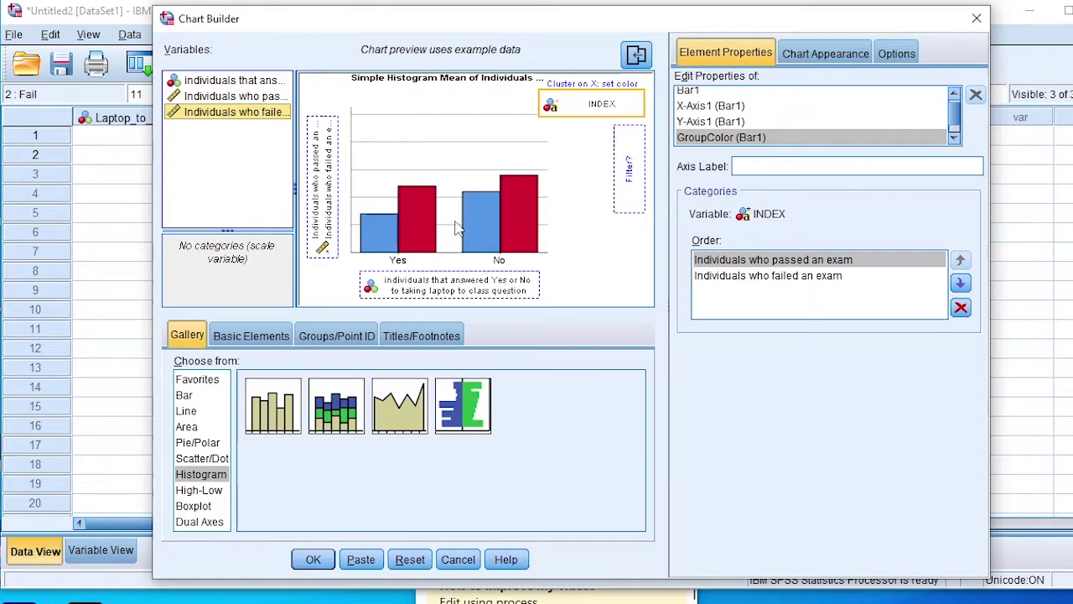
# Generate the chart and arrange and enlarge the output window so the complete graph can be viewed
pyautogui.click(312, 559)
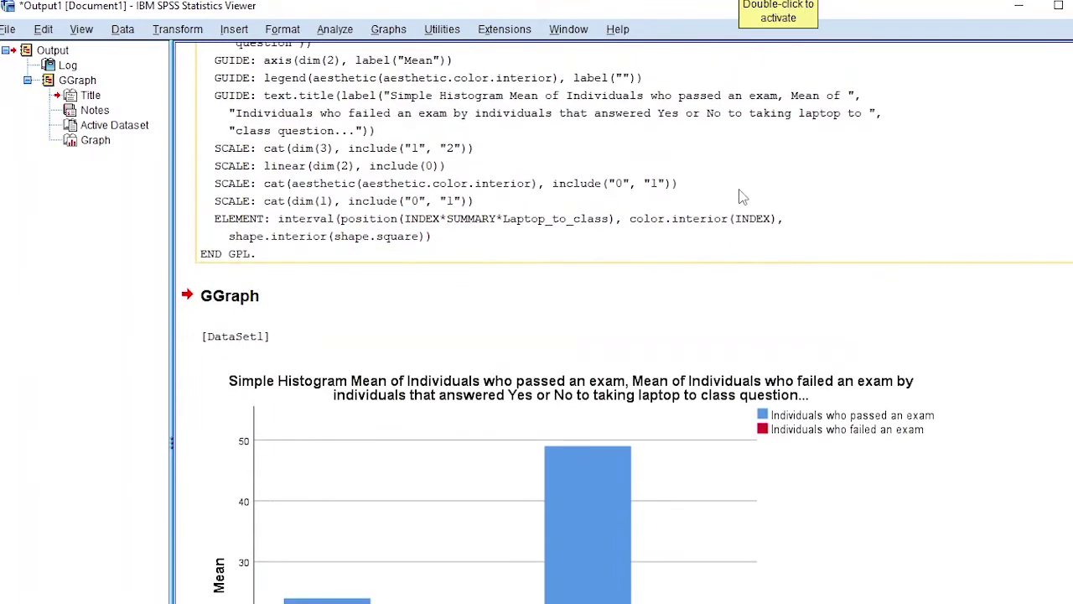
pyautogui.moveTo(792, 20); pyautogui.dragTo(724, 395)
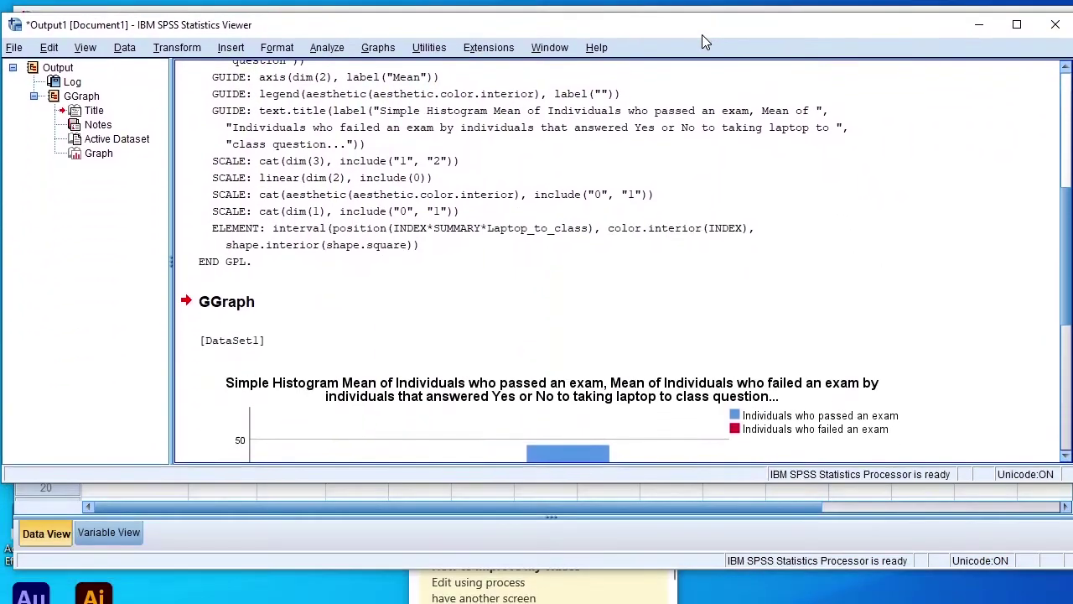
pyautogui.moveTo(701, 34); pyautogui.dragTo(697, 39)
pyautogui.scroll(-5, 611, 232)
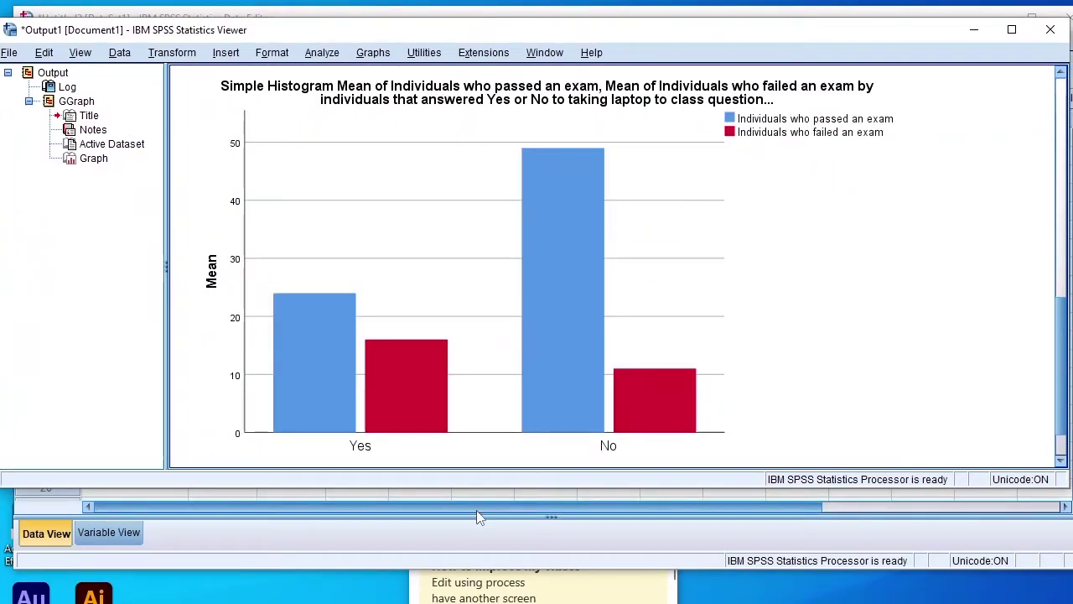
pyautogui.moveTo(469, 484); pyautogui.dragTo(469, 570)
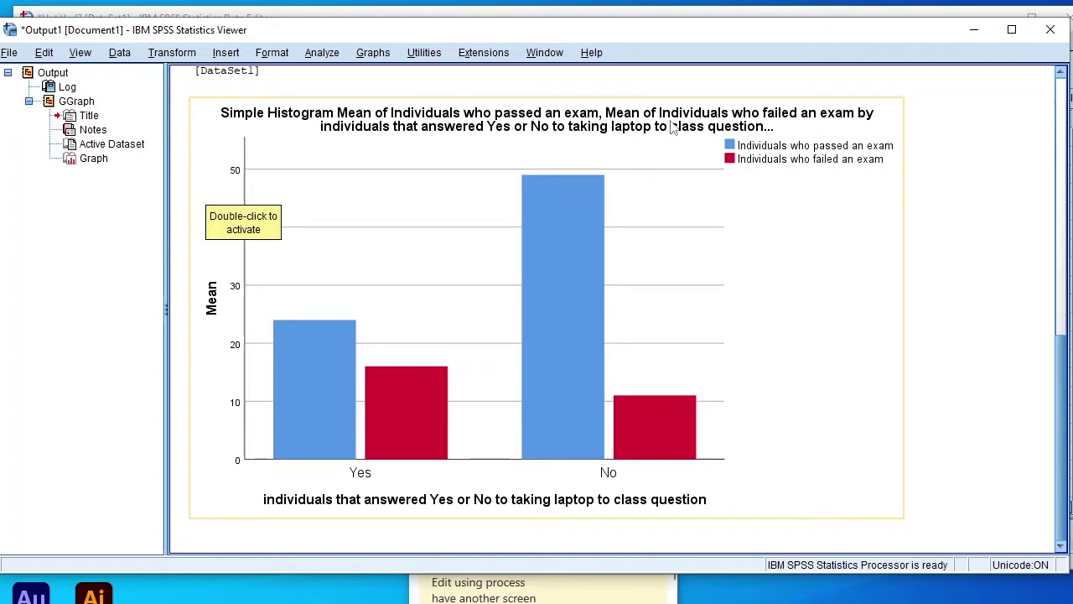
# Open the chart for editing, remove "Simple Histogram" from its title and reword the comparison as "compared to individuals who failed an exam"
pyautogui.doubleClick(238, 197)
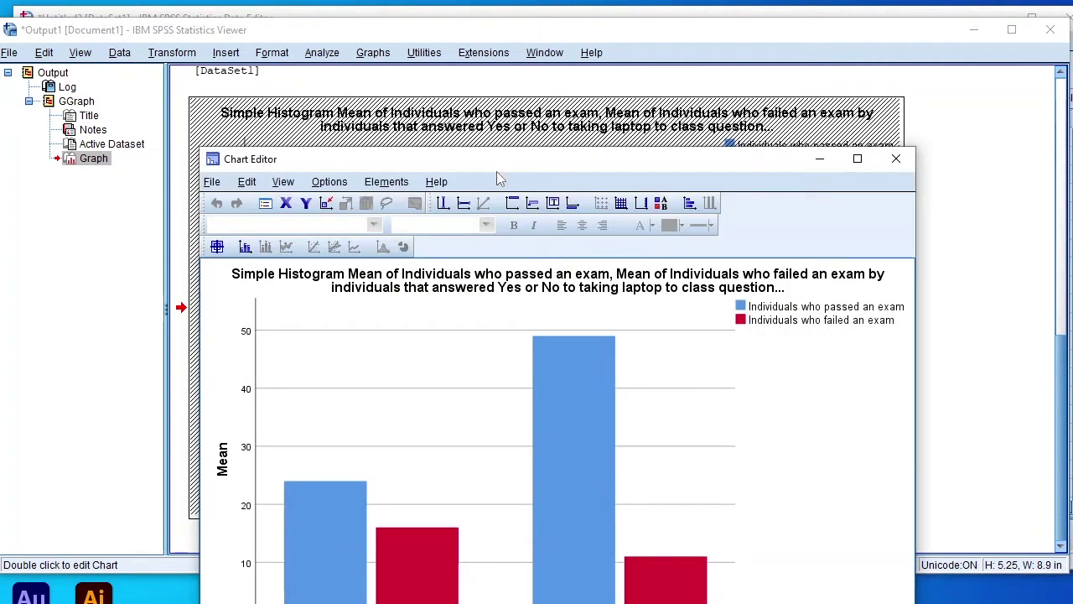
pyautogui.moveTo(503, 168); pyautogui.dragTo(507, 43)
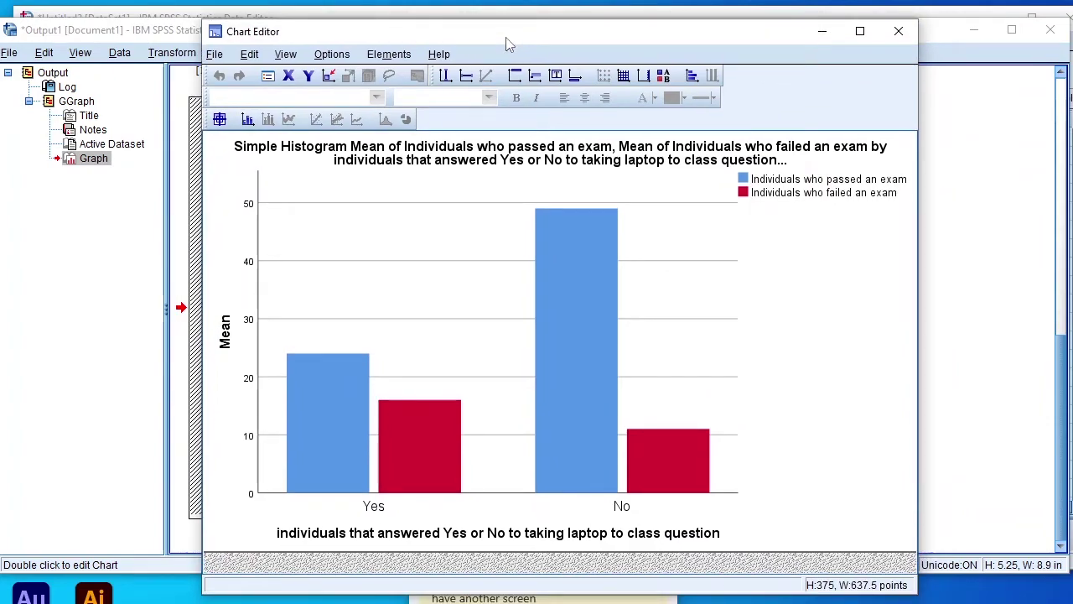
pyautogui.click(352, 147)
pyautogui.moveTo(231, 142); pyautogui.dragTo(369, 141)
pyautogui.press('Delete')
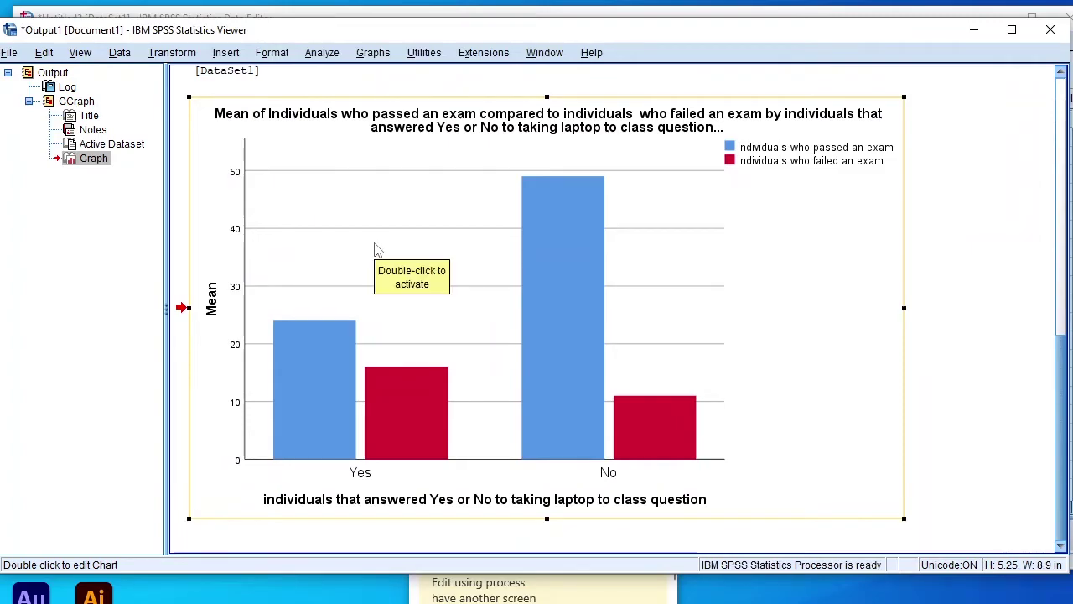
# Open the chart for editing and examine the chart size and the fill and border colour options for the passed-exam bars
pyautogui.doubleClick(376, 250)
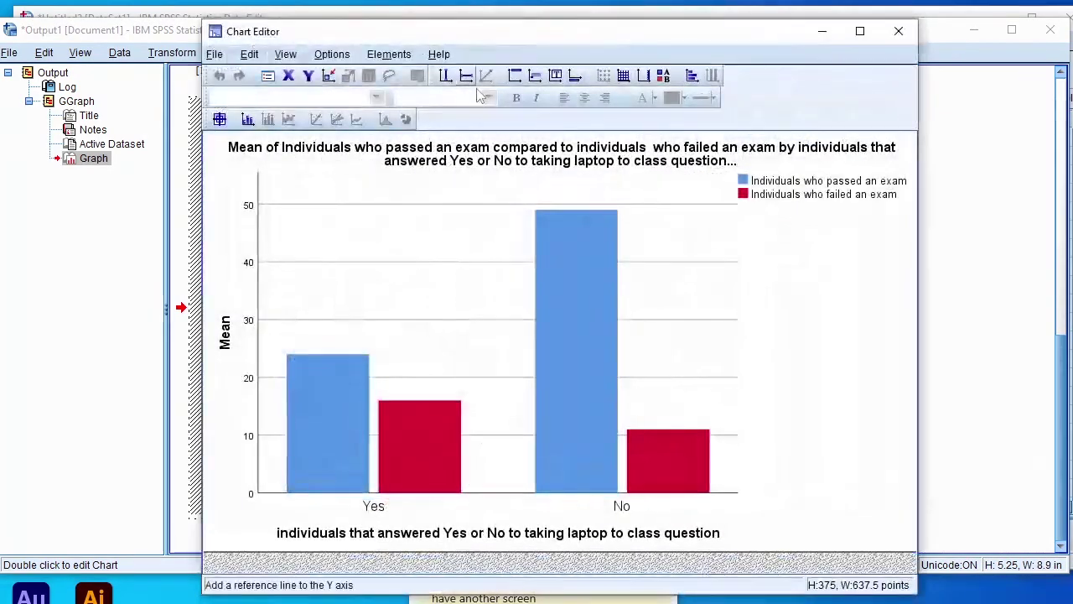
pyautogui.click(304, 405)
pyautogui.click(304, 405)
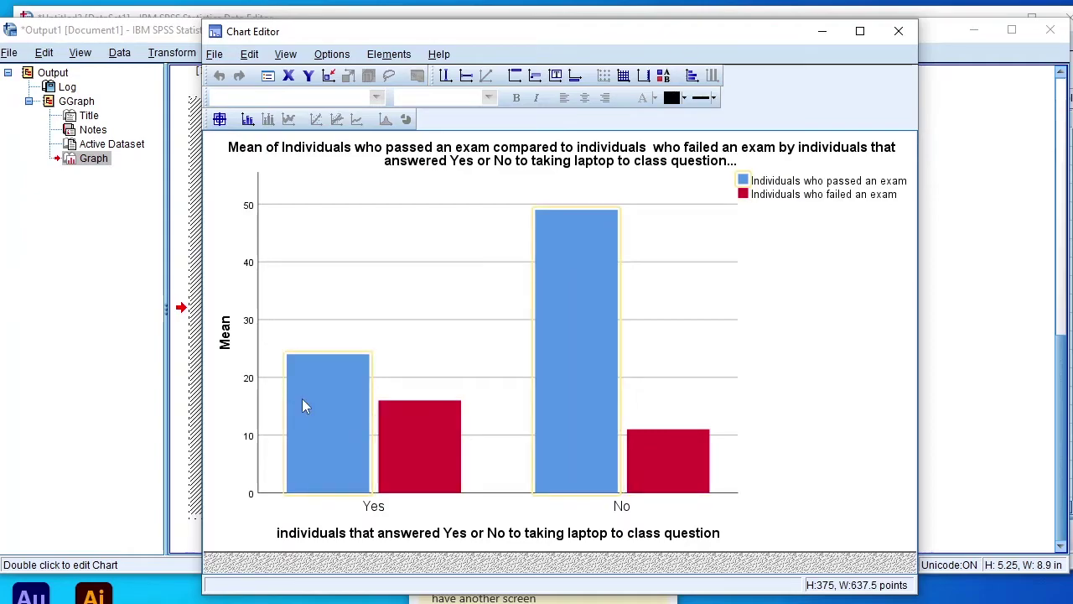
pyautogui.doubleClick(302, 399)
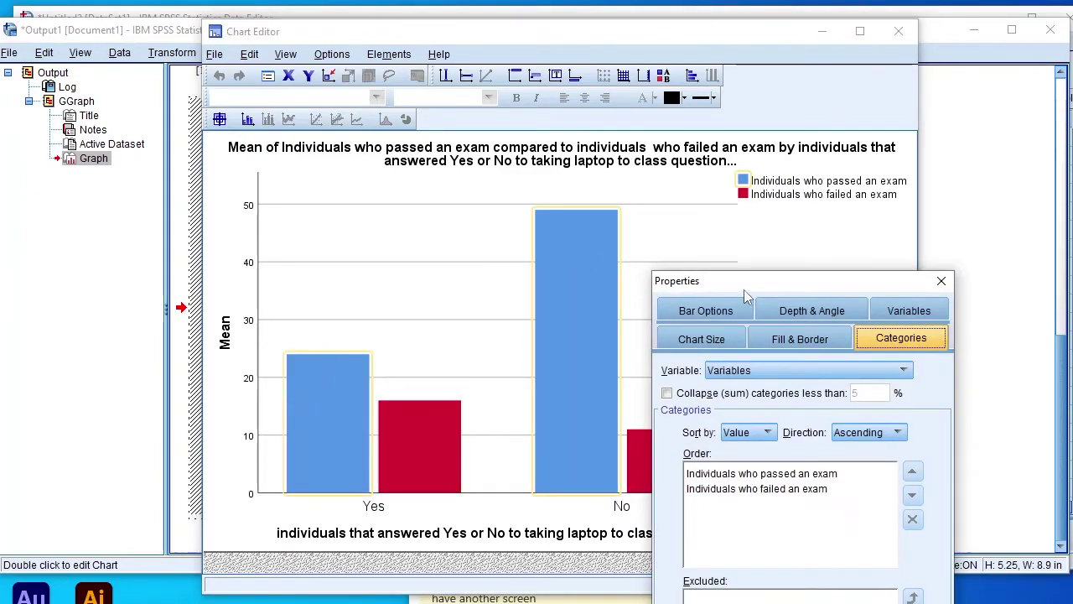
pyautogui.moveTo(744, 295); pyautogui.dragTo(520, 102)
pyautogui.click(477, 146)
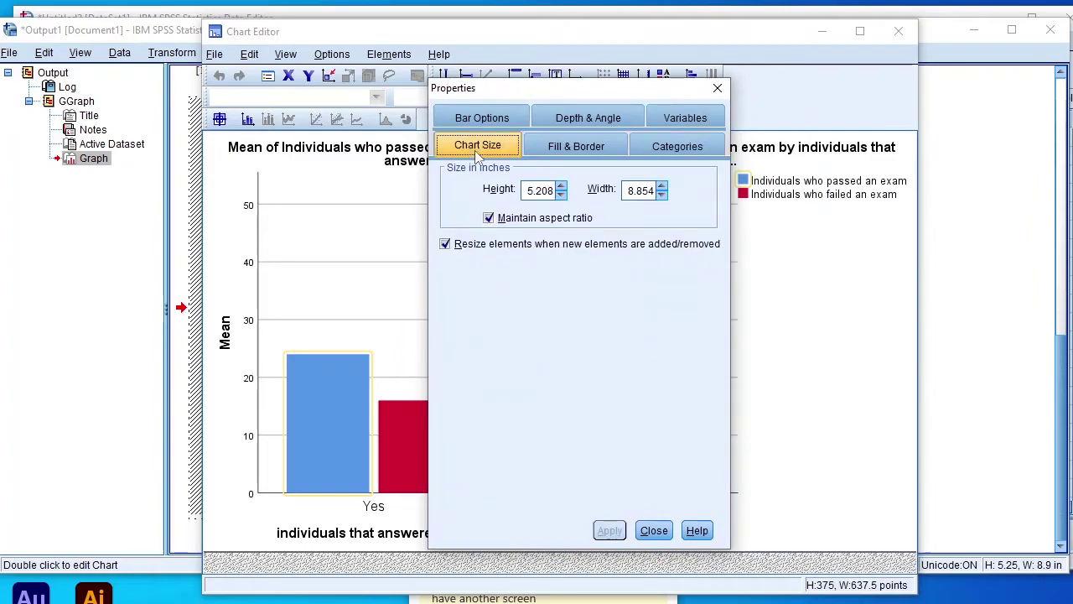
pyautogui.click(567, 146)
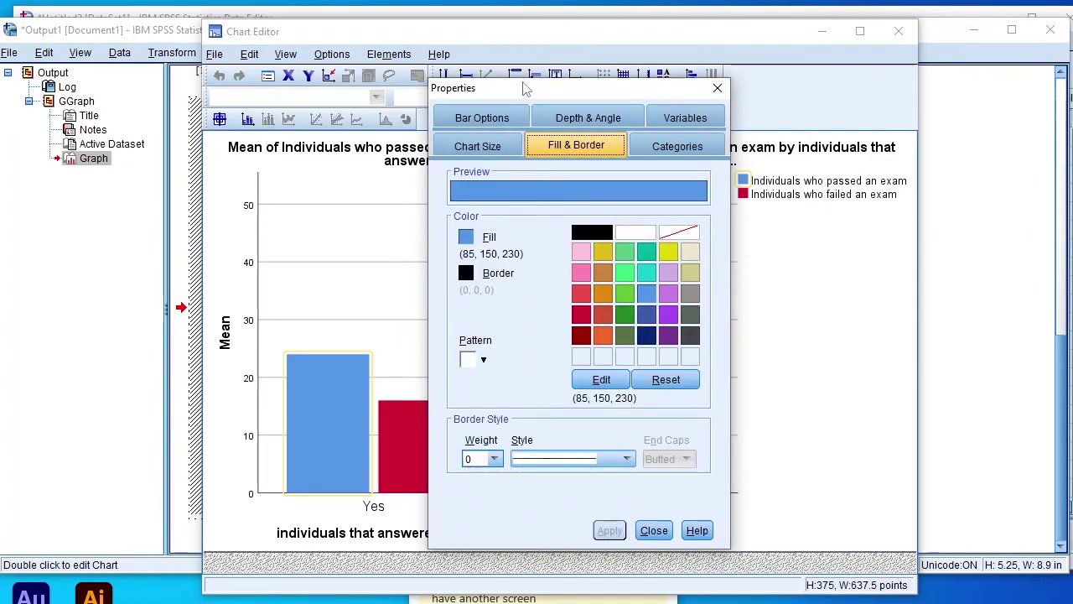
pyautogui.moveTo(524, 87); pyautogui.dragTo(718, 76)
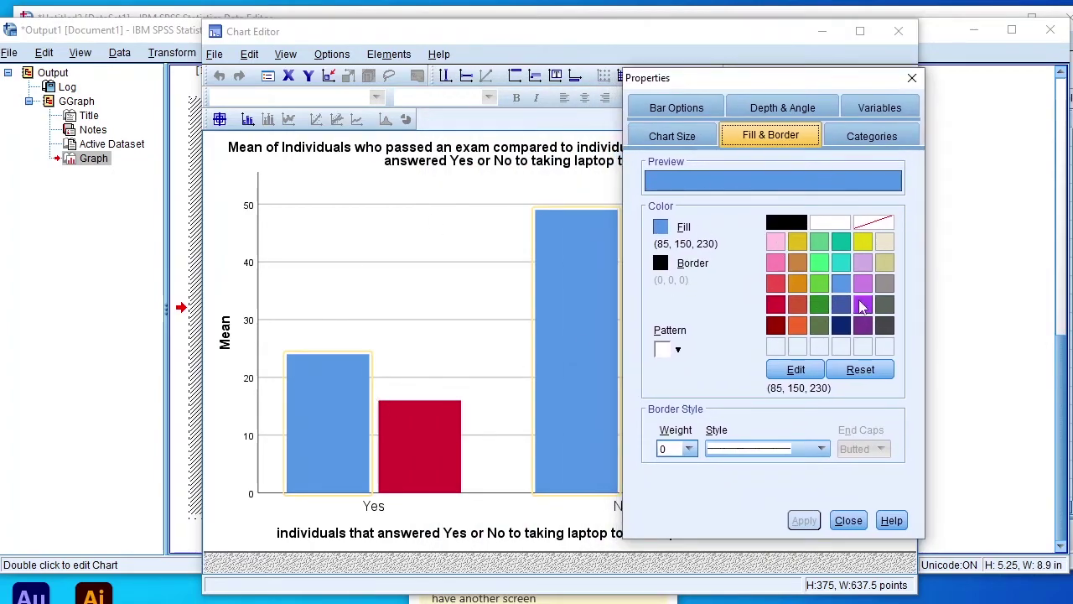
pyautogui.moveTo(771, 76); pyautogui.dragTo(540, 65)
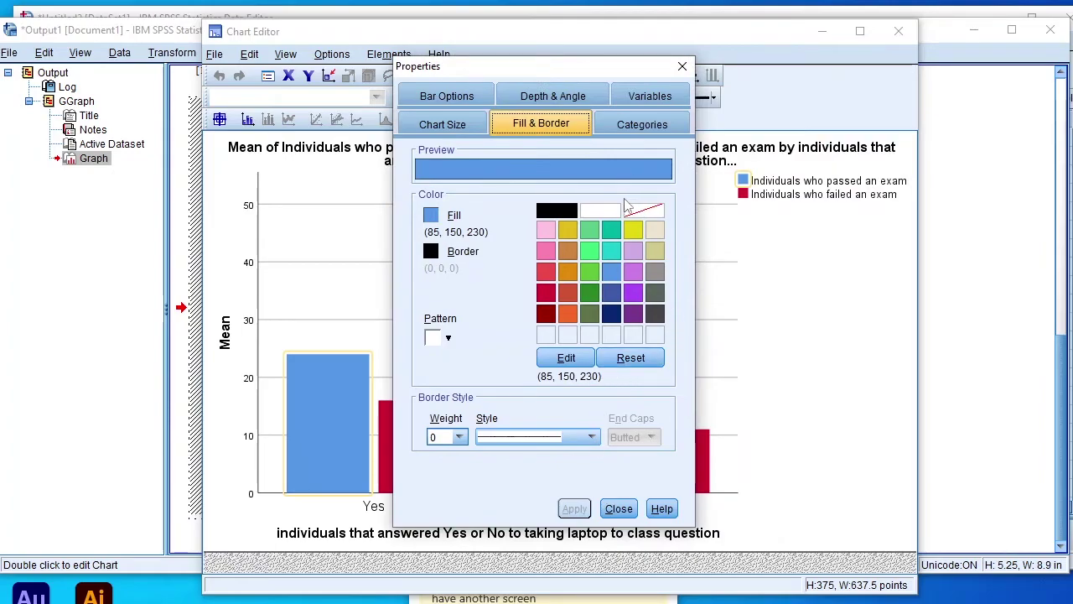
pyautogui.click(682, 66)
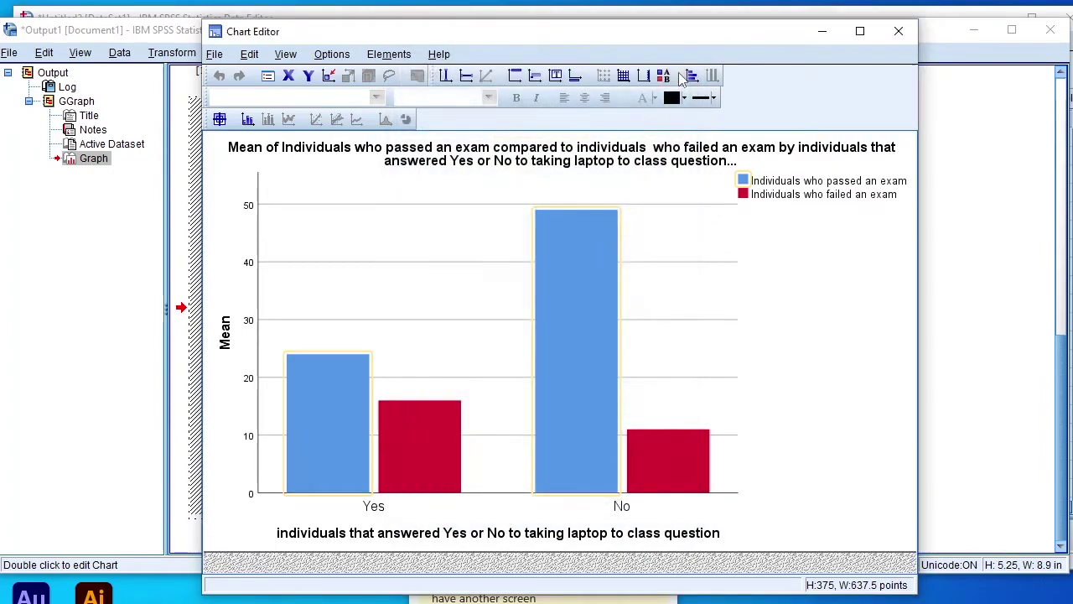
pyautogui.click(896, 32)
# Reopen the chart, view the bars' fill and border properties, and capitalise the first word of the X-axis title as "Individuals"
pyautogui.doubleClick(443, 359)
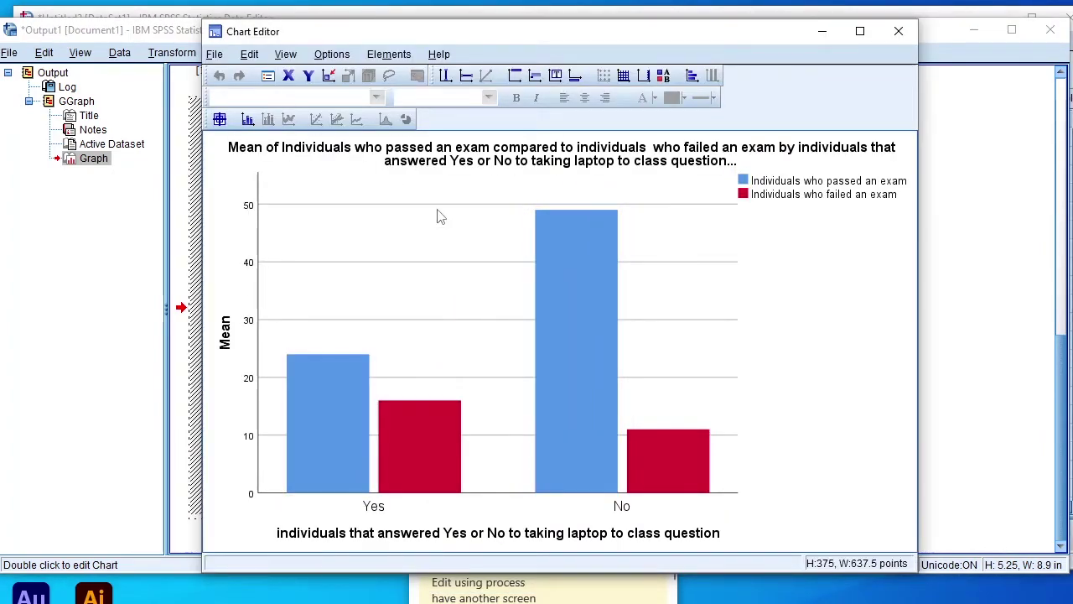
pyautogui.doubleClick(558, 293)
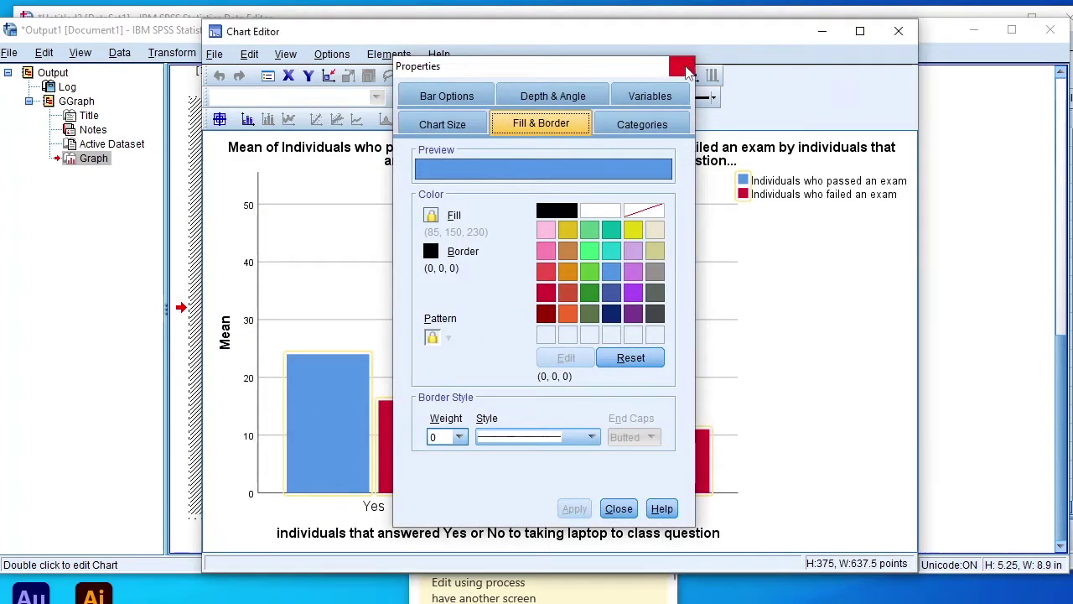
pyautogui.click(682, 67)
pyautogui.click(899, 31)
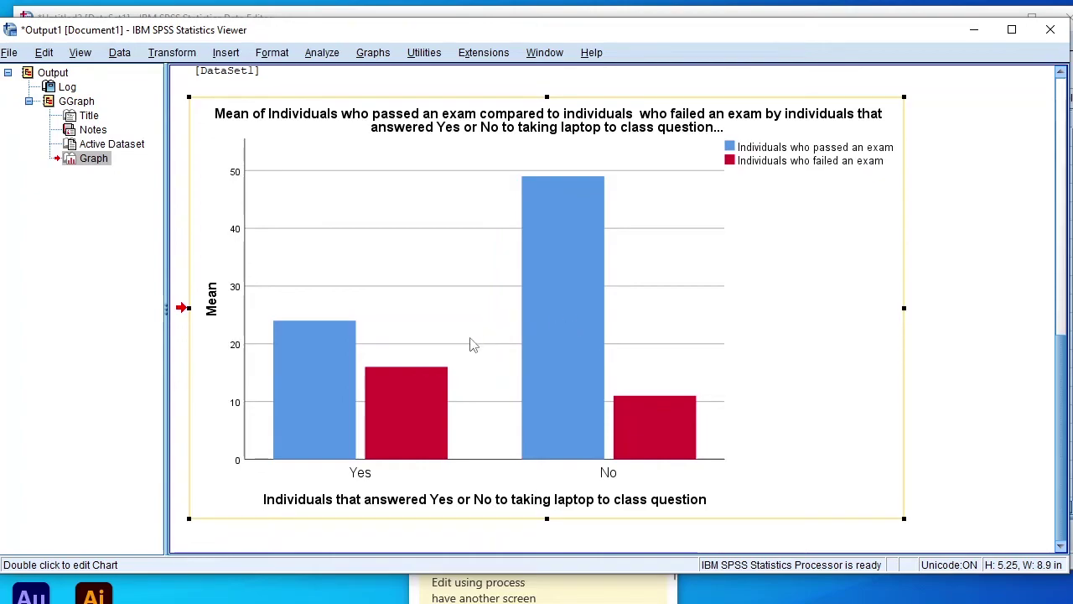
pyautogui.scroll(3, 472, 343)
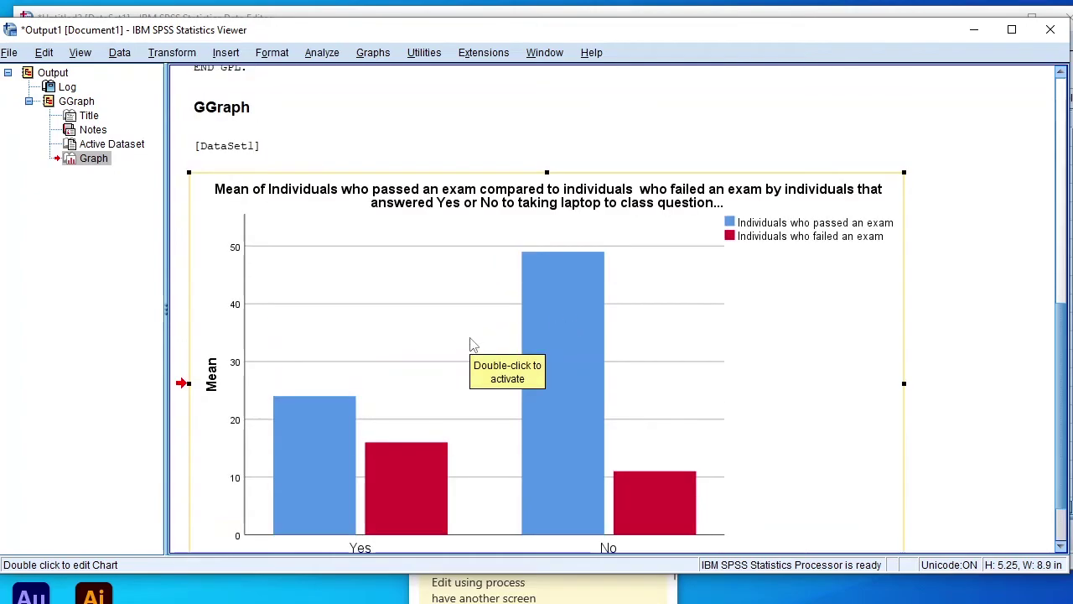
pyautogui.scroll(-3, 472, 343)
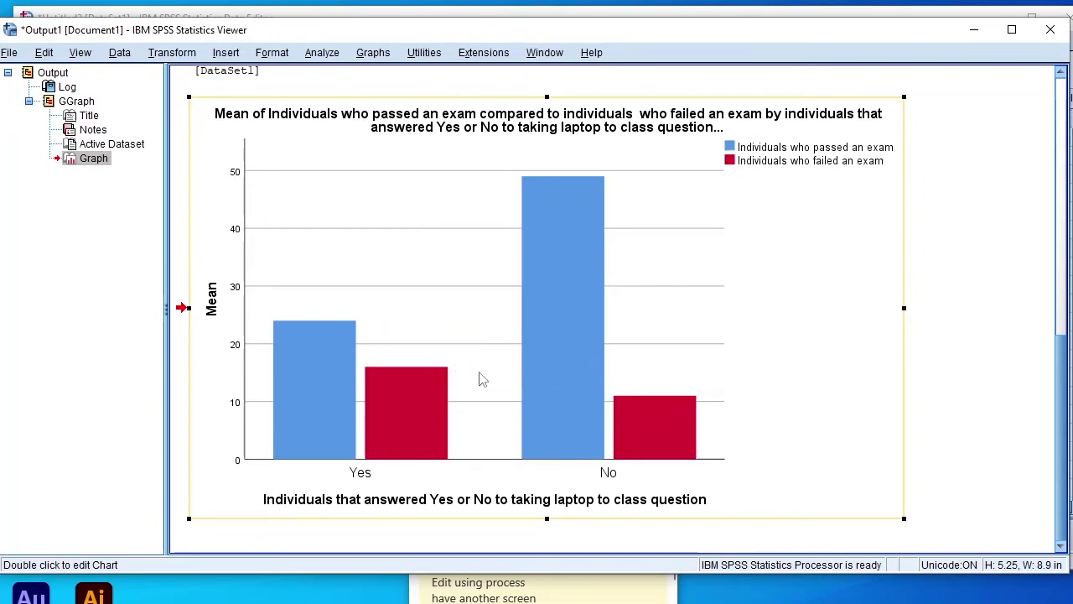
pyautogui.click(424, 398)
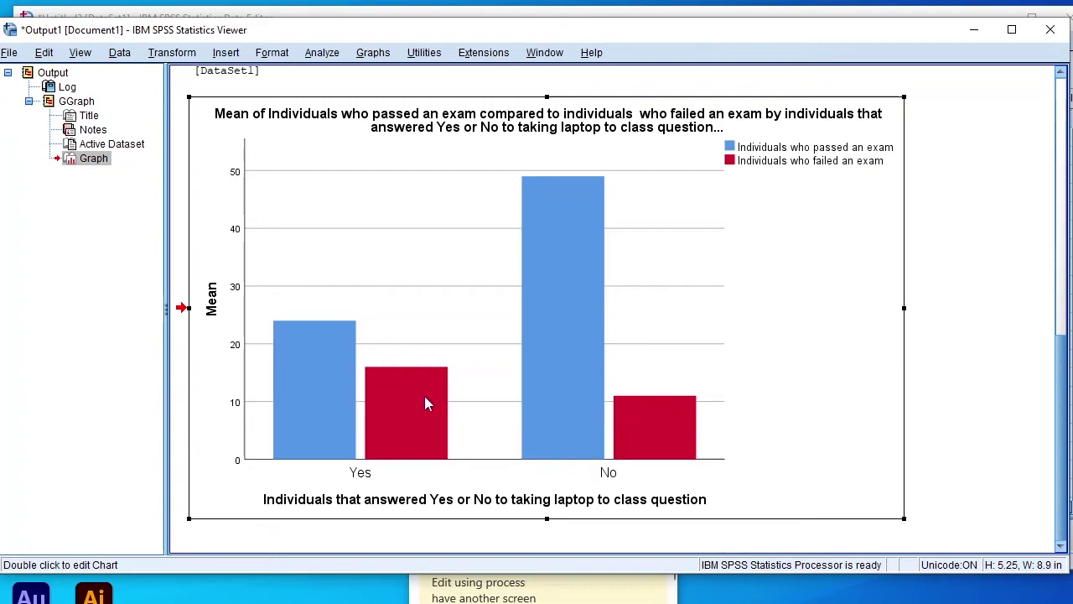
pyautogui.doubleClick(418, 395)
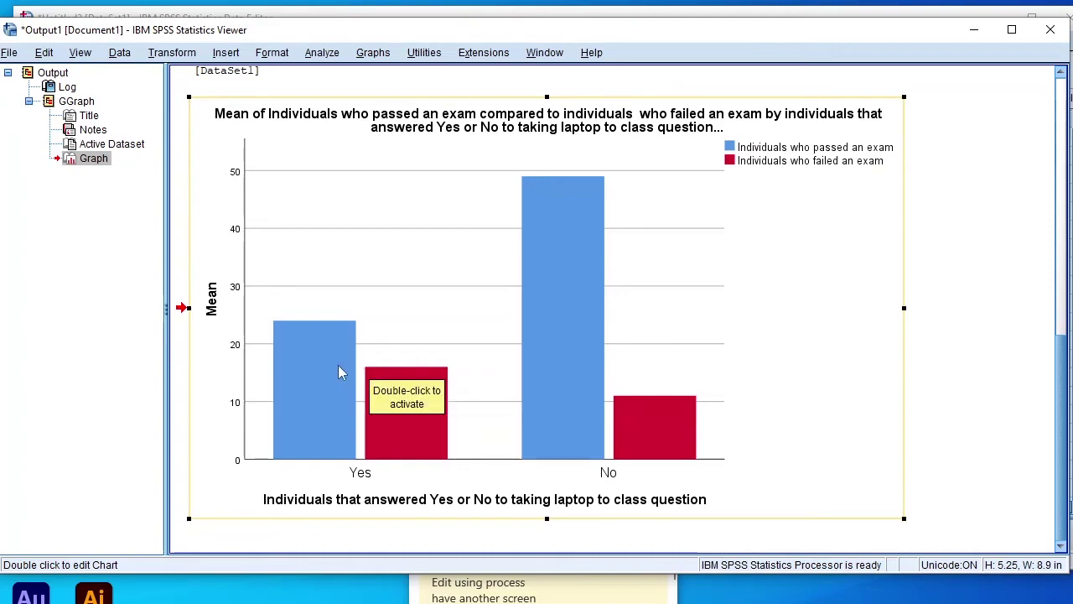
pyautogui.click(429, 434)
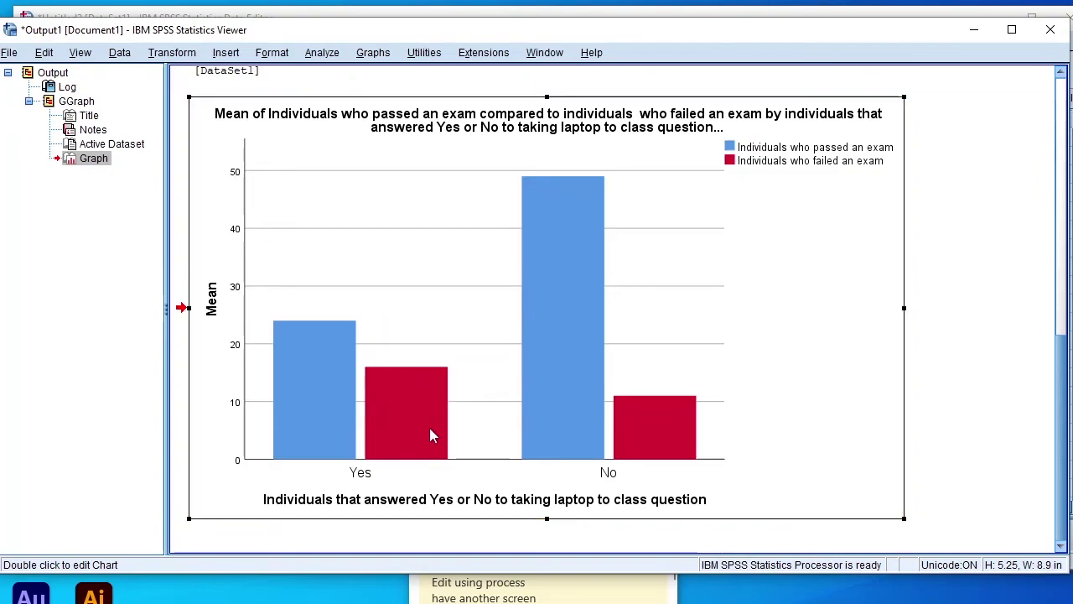